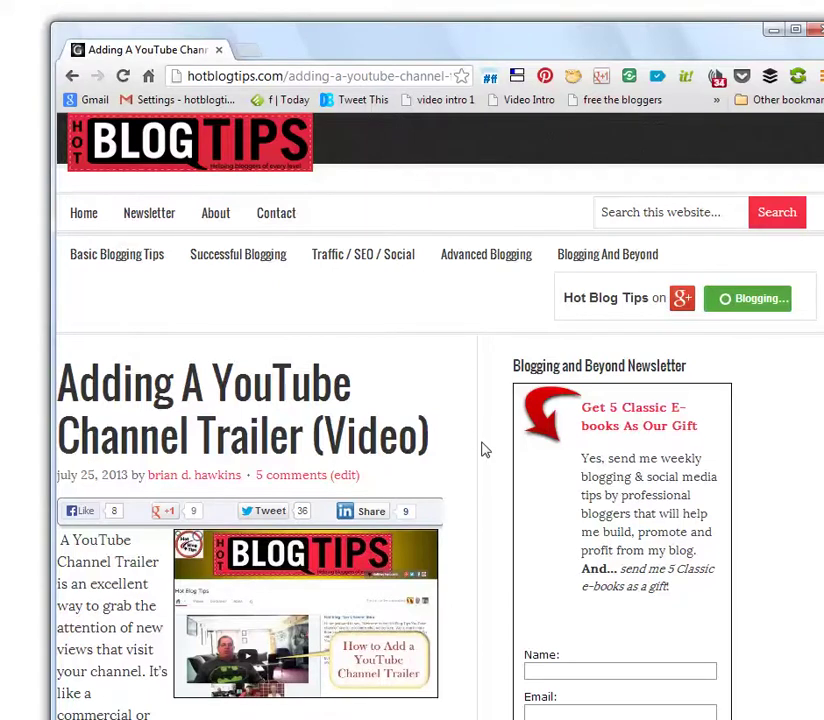
Scroll down the YouTube Channel Trailer post to the comments with the BLOG TIPS avatar reply
{"action": "scroll", "coordinate": [484, 447], "scroll_direction": "down", "scroll_amount": 6}
{"action": "scroll", "coordinate": [486, 449], "scroll_direction": "down", "scroll_amount": 15}
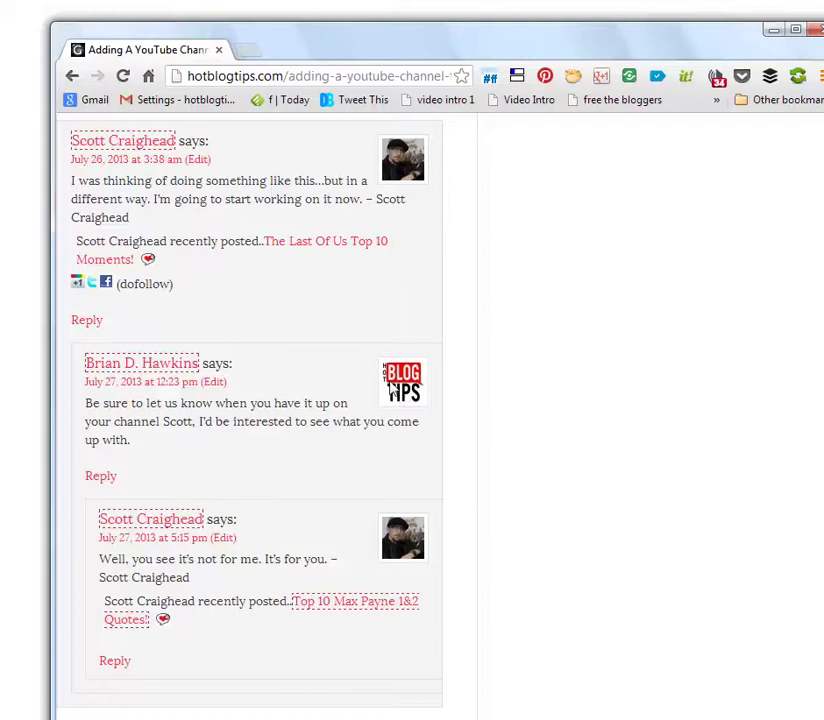
Start saving the BLOG TIPS avatar image, then cancel the Save As dialog
{"action": "right_click", "coordinate": [410, 395]}
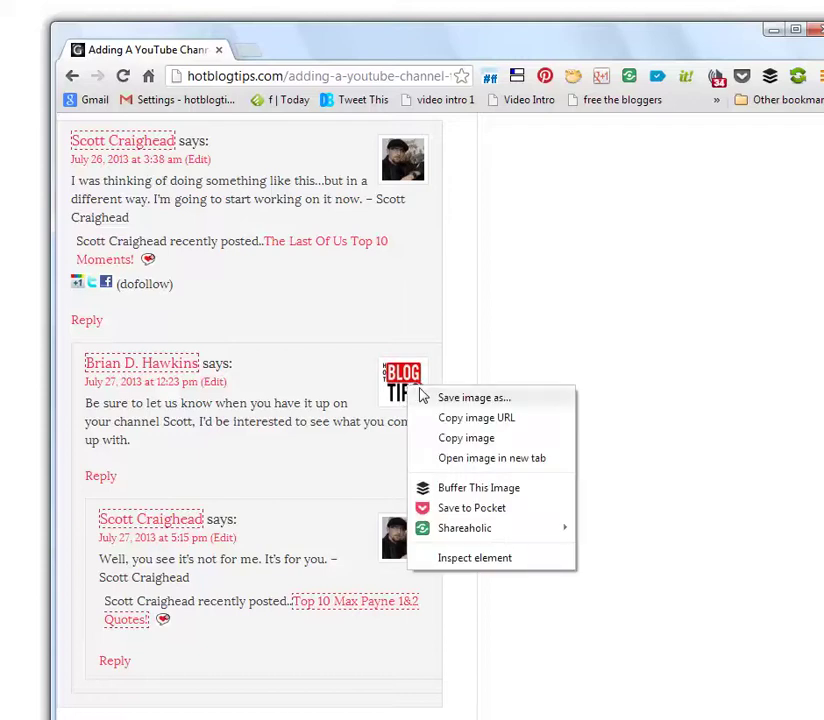
{"action": "left_click", "coordinate": [452, 397]}
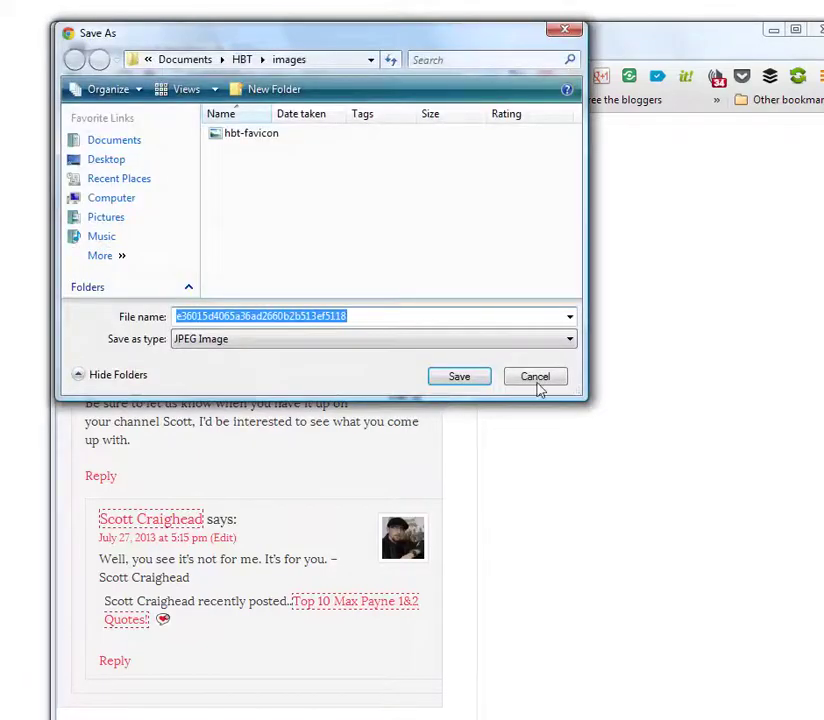
{"action": "left_click", "coordinate": [535, 381]}
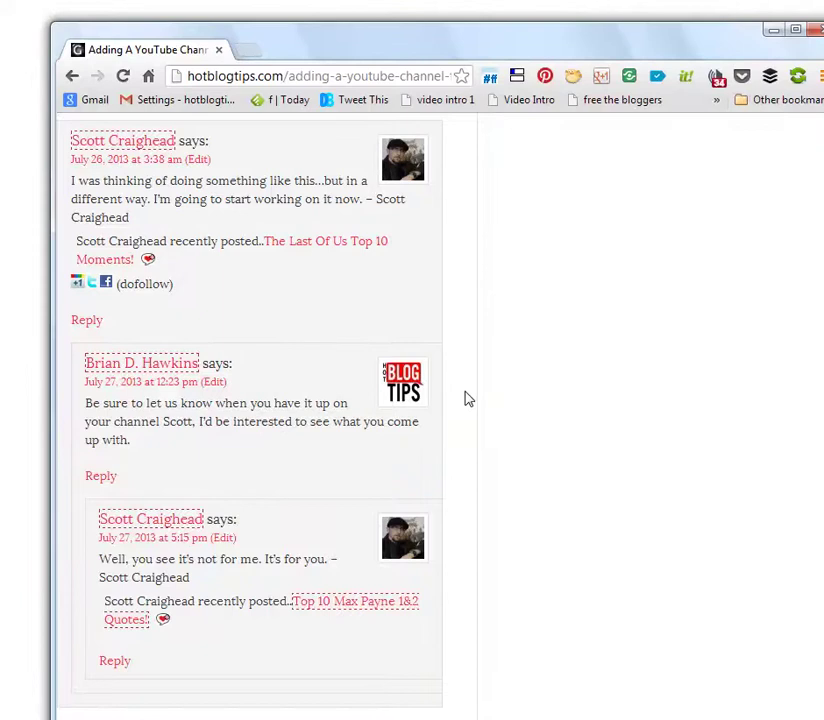
{"action": "scroll", "coordinate": [465, 399], "scroll_direction": "up", "scroll_amount": 5}
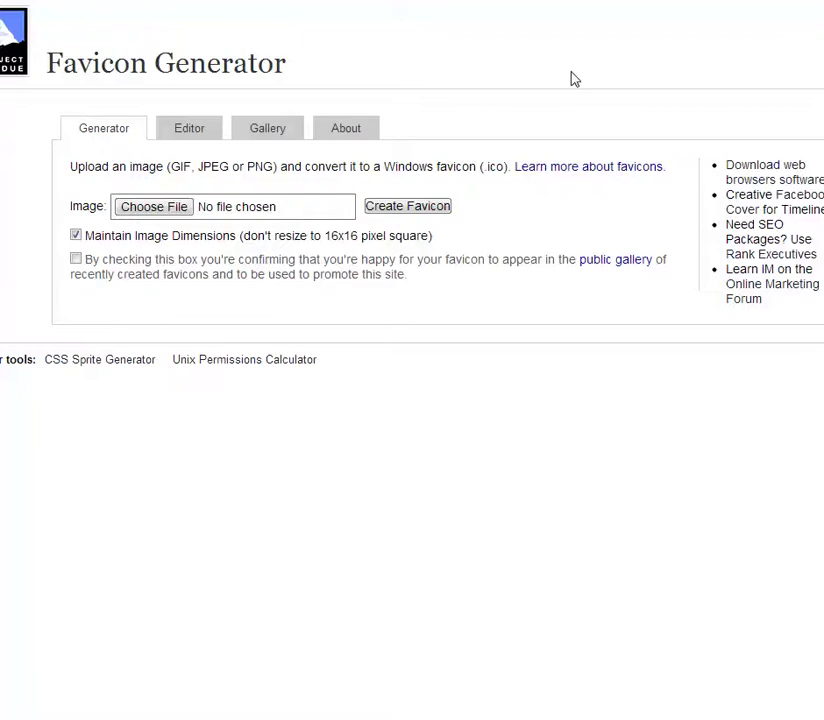
Create a favicon from hbt-favicon.jpeg with Maintain Image Dimensions unchecked
{"action": "left_click", "coordinate": [174, 209]}
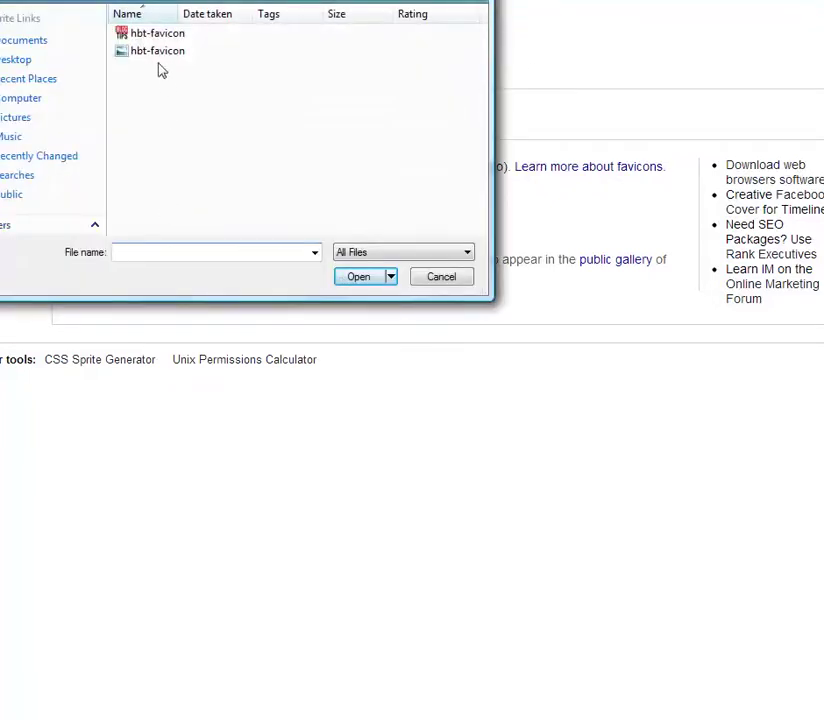
{"action": "left_click", "coordinate": [160, 52]}
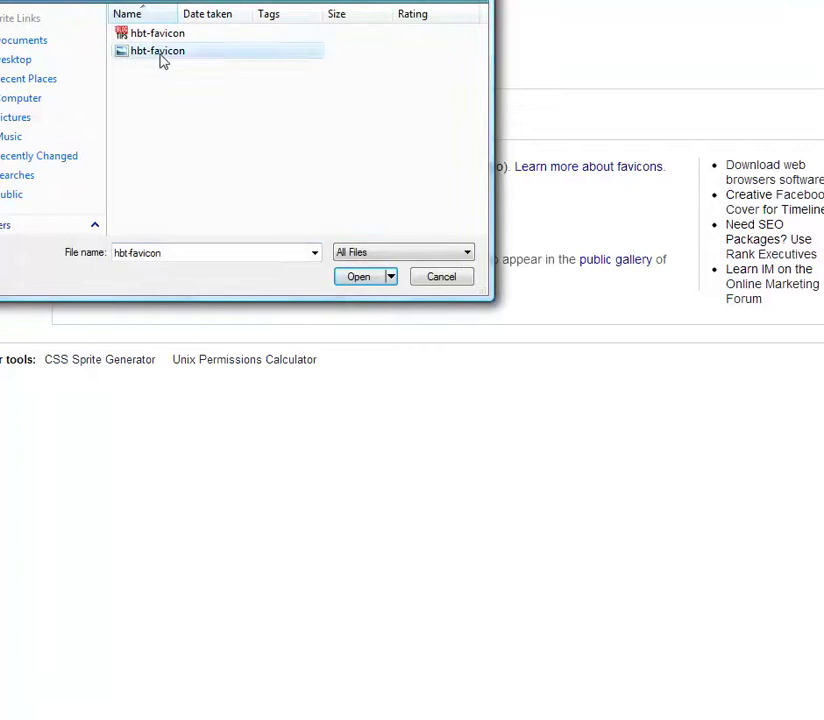
{"action": "left_click", "coordinate": [360, 280]}
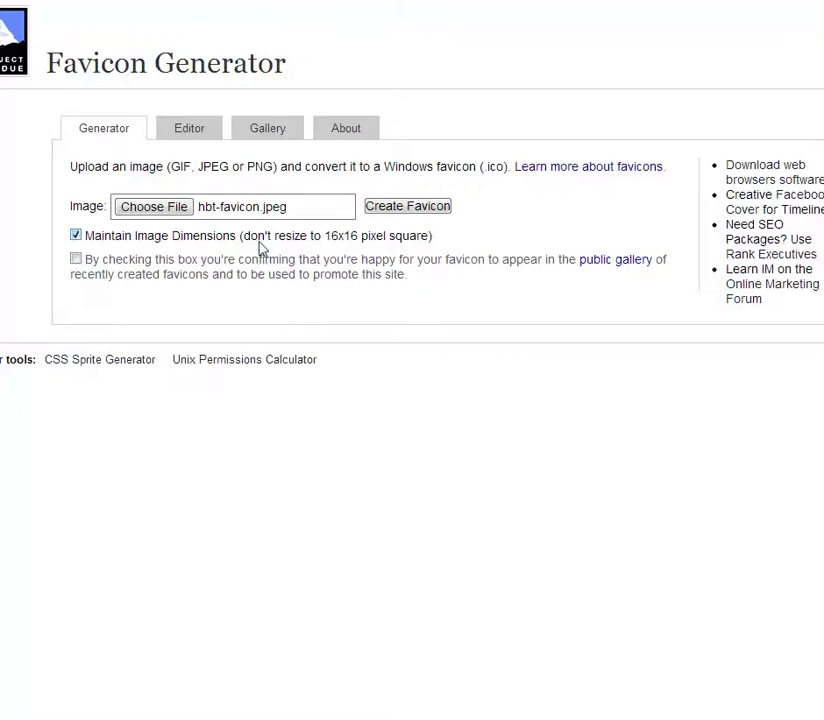
{"action": "left_click", "coordinate": [75, 235]}
{"action": "left_click", "coordinate": [423, 210]}
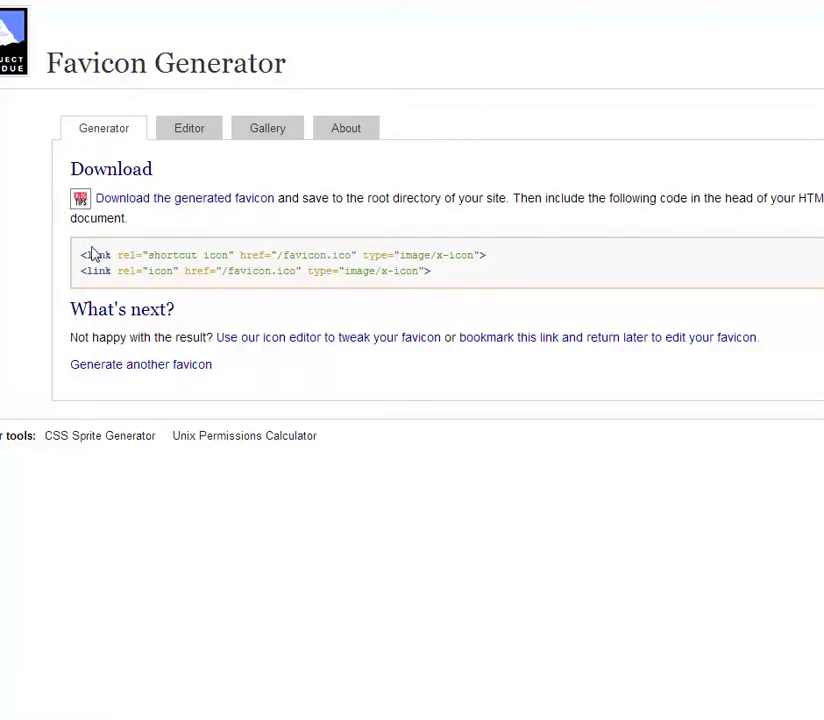
Review the two generated favicon <link> code lines, then bring FileZilla back
{"action": "left_click_drag", "start_coordinate": [84, 255], "coordinate": [470, 272]}
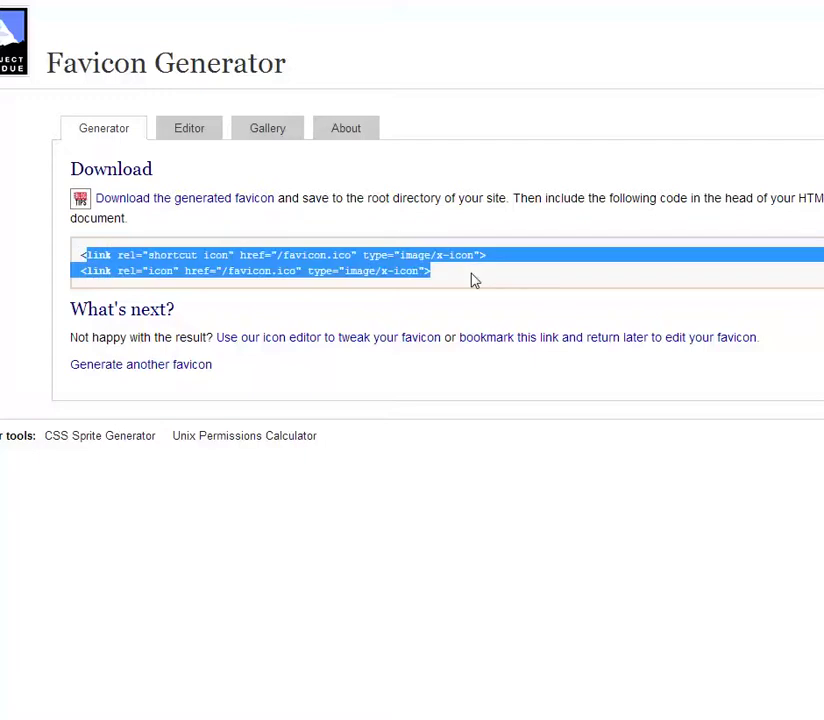
{"action": "left_click", "coordinate": [474, 281]}
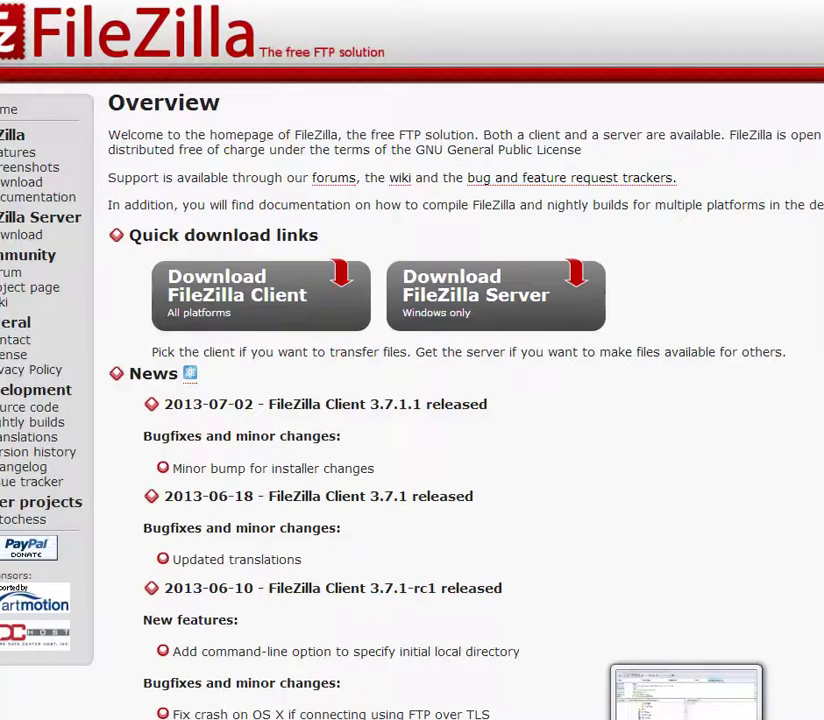
{"action": "left_click", "coordinate": [686, 690]}
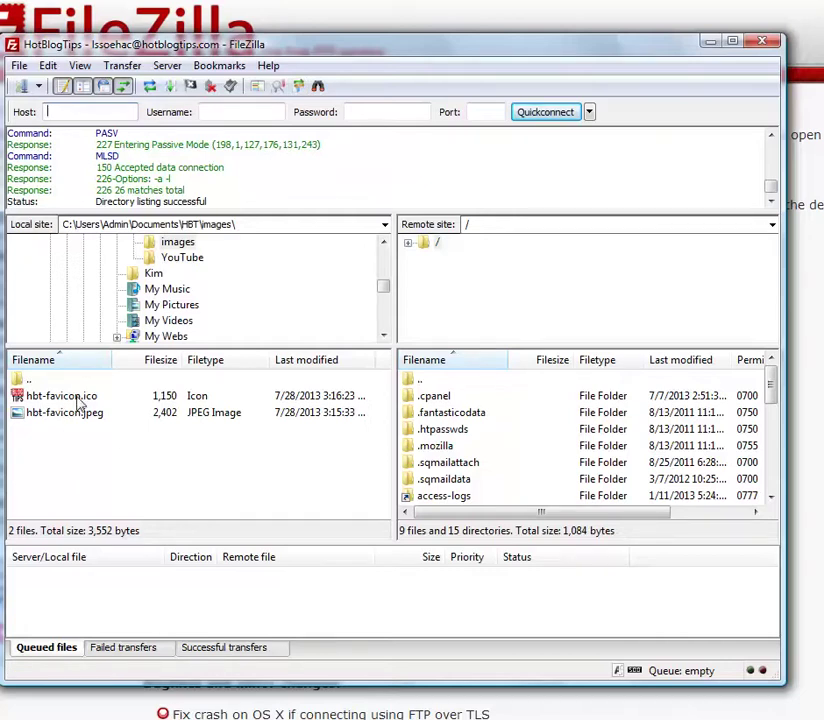
Upload hbt-favicon.ico into the server's /public_html folder, overwriting the existing copy
{"action": "left_click", "coordinate": [472, 463]}
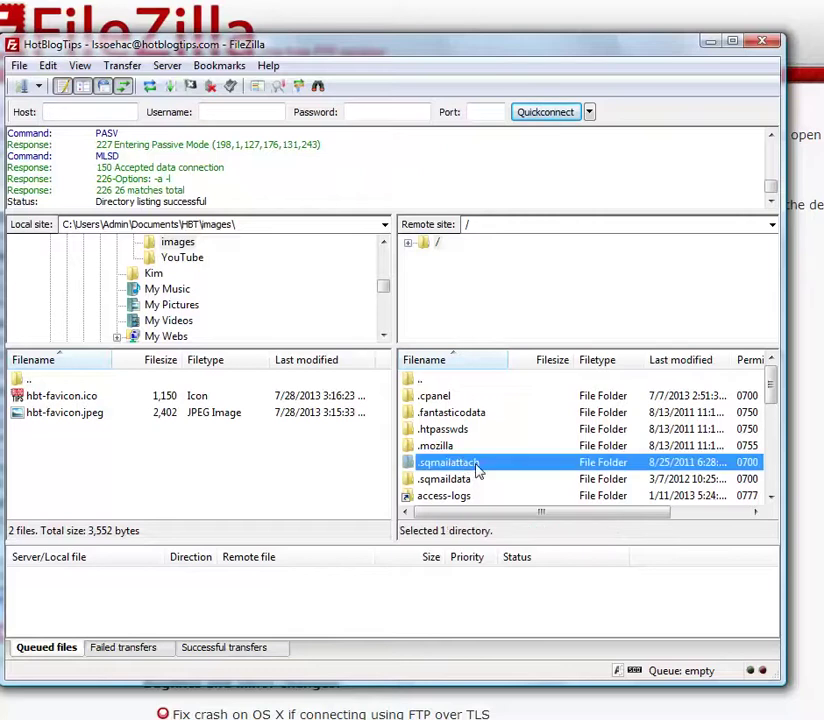
{"action": "scroll", "coordinate": [478, 470], "scroll_direction": "down", "scroll_amount": 1}
{"action": "scroll", "coordinate": [472, 476], "scroll_direction": "down", "scroll_amount": 1}
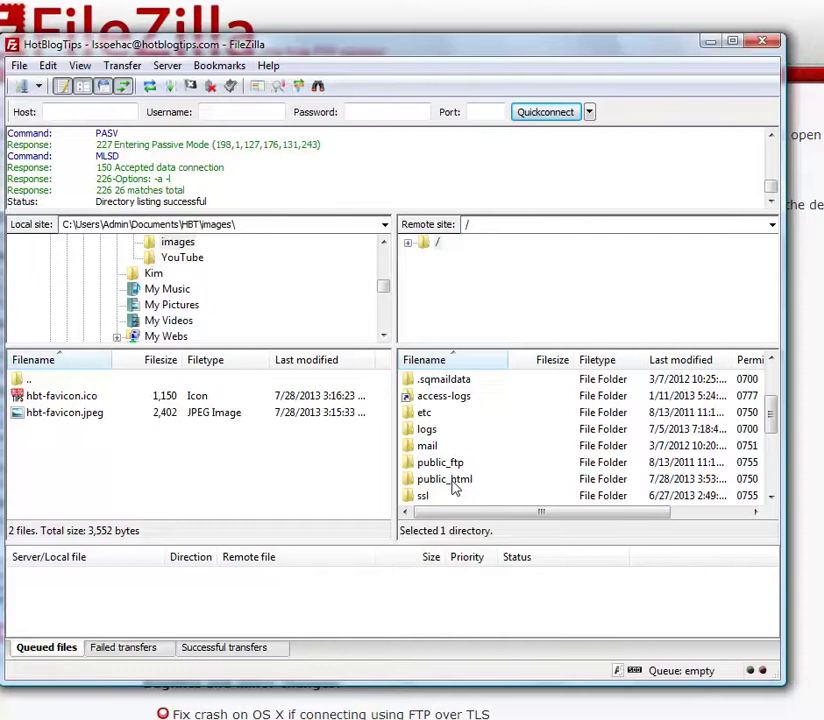
{"action": "double_click", "coordinate": [453, 481]}
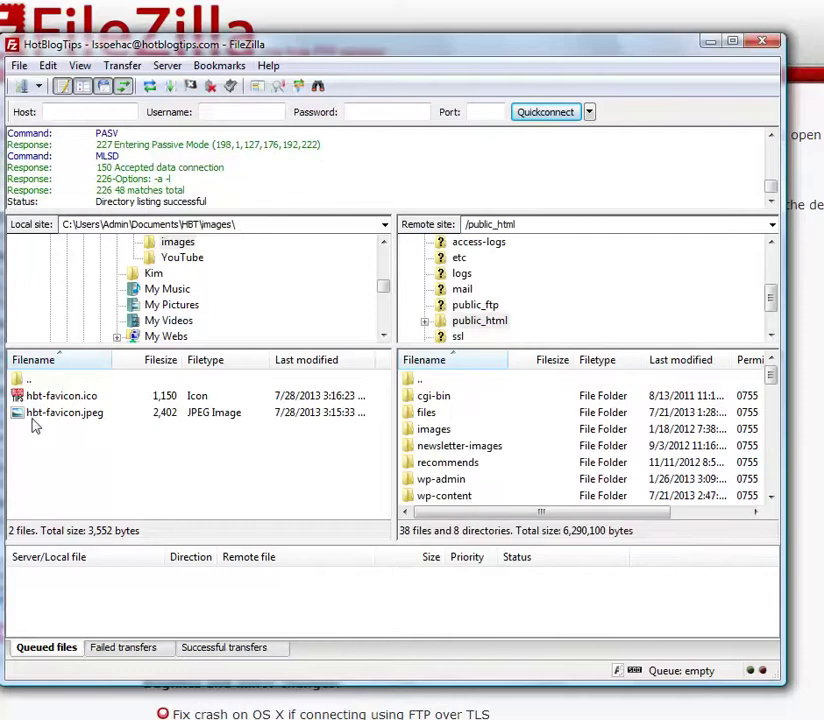
{"action": "left_click", "coordinate": [45, 398]}
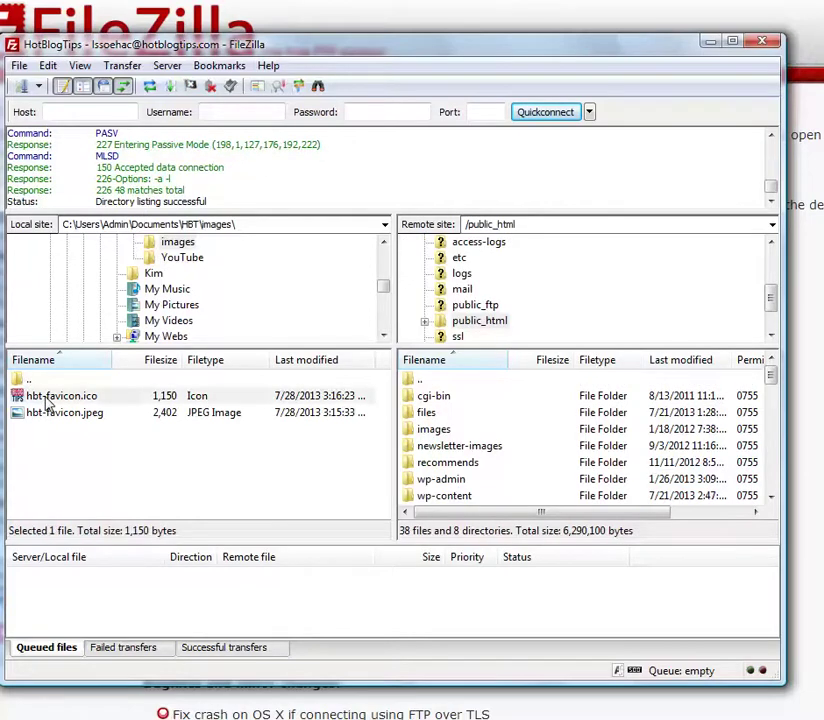
{"action": "left_click_drag", "start_coordinate": [45, 398], "coordinate": [517, 463]}
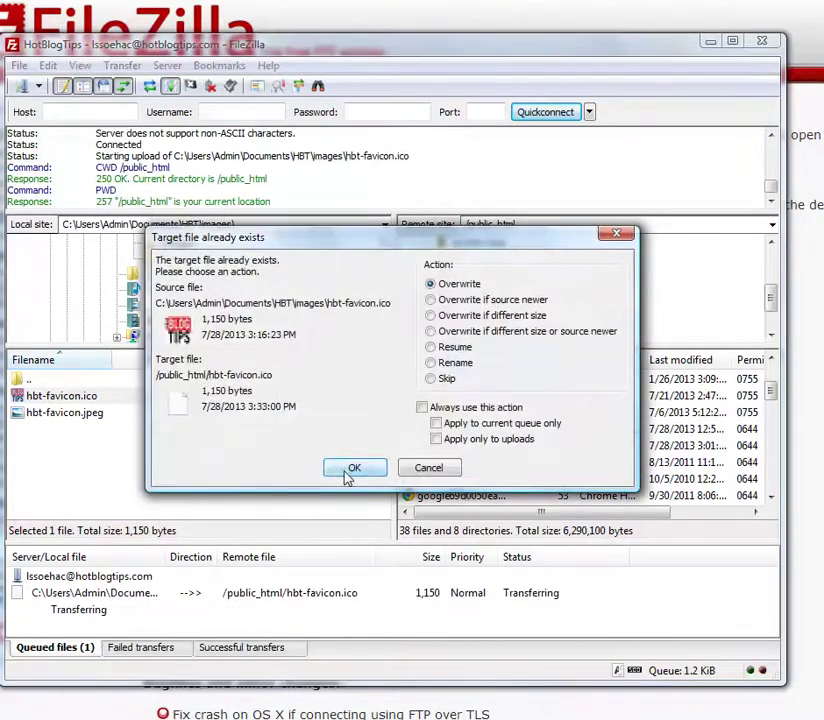
{"action": "left_click", "coordinate": [352, 469]}
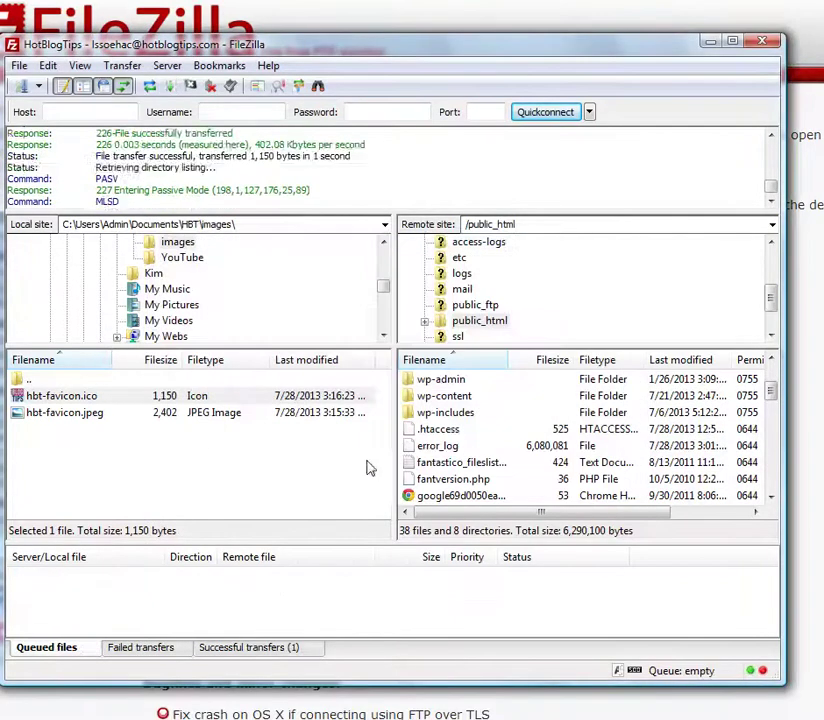
{"action": "left_click", "coordinate": [463, 413]}
{"action": "scroll", "coordinate": [480, 440], "scroll_direction": "up", "scroll_amount": 2}
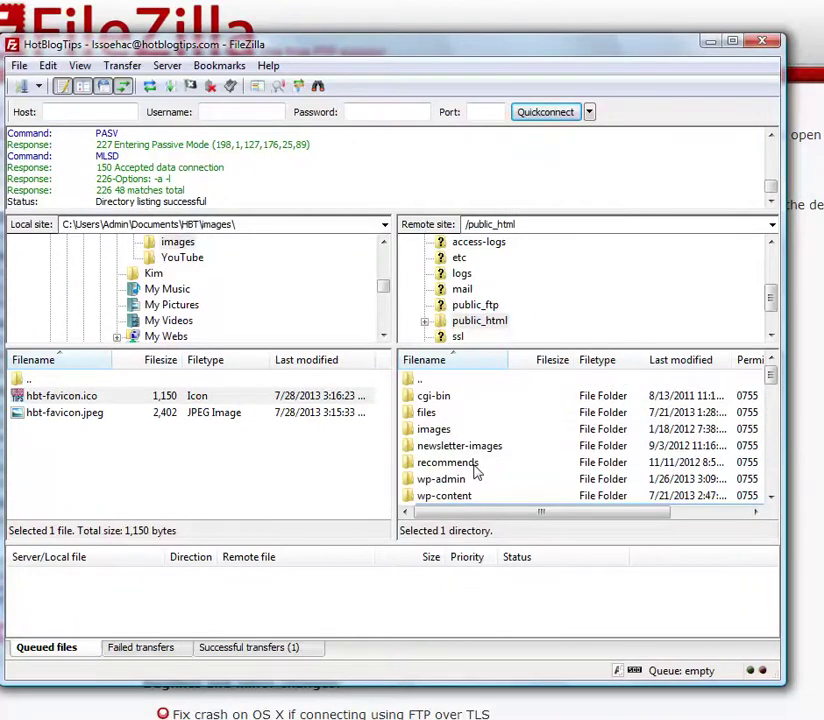
Upload hbt-favicon.ico into the server's /public_html/images folder
{"action": "double_click", "coordinate": [438, 429]}
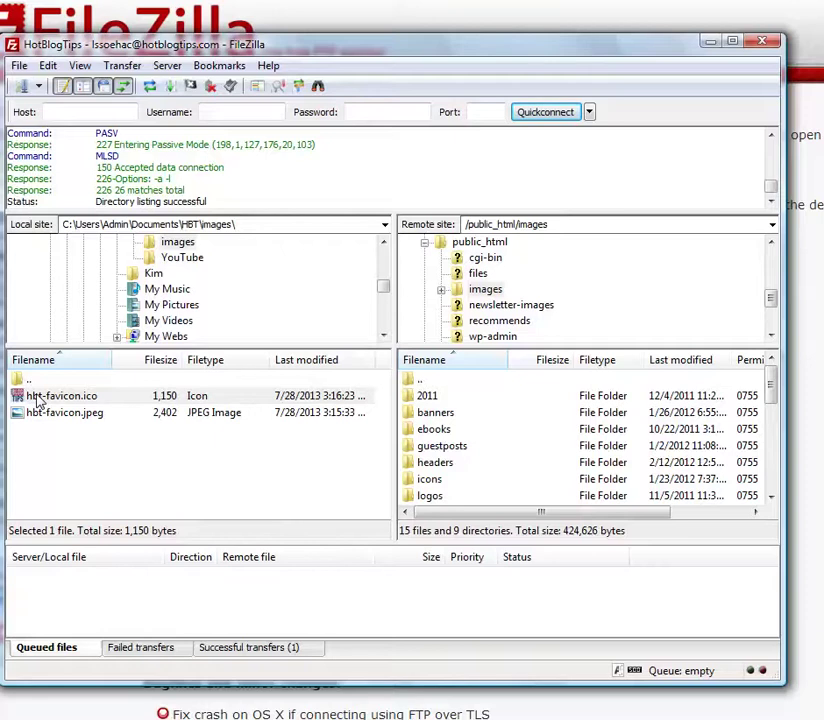
{"action": "left_click_drag", "start_coordinate": [38, 400], "coordinate": [542, 482]}
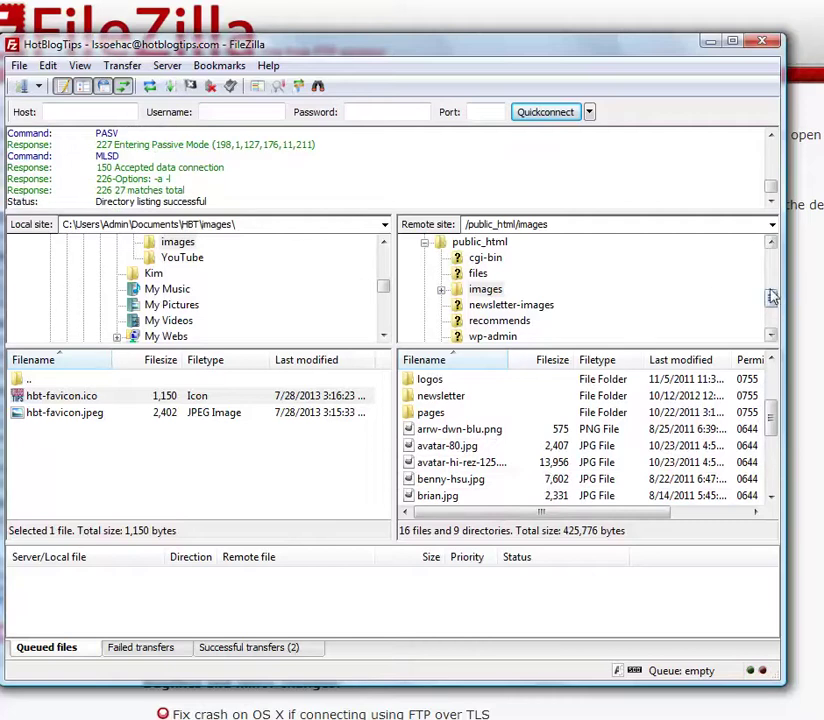
{"action": "scroll", "coordinate": [771, 296], "scroll_direction": "up", "scroll_amount": 3}
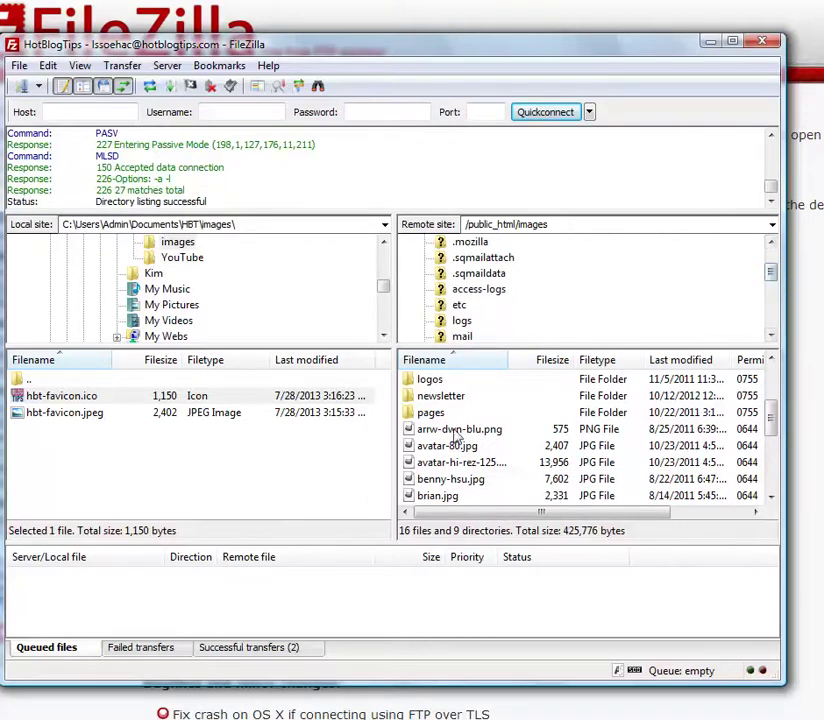
Browse the remote directory tree, expanding the access-logs folder
{"action": "left_click", "coordinate": [455, 431]}
{"action": "scroll", "coordinate": [455, 447], "scroll_direction": "up", "scroll_amount": 3}
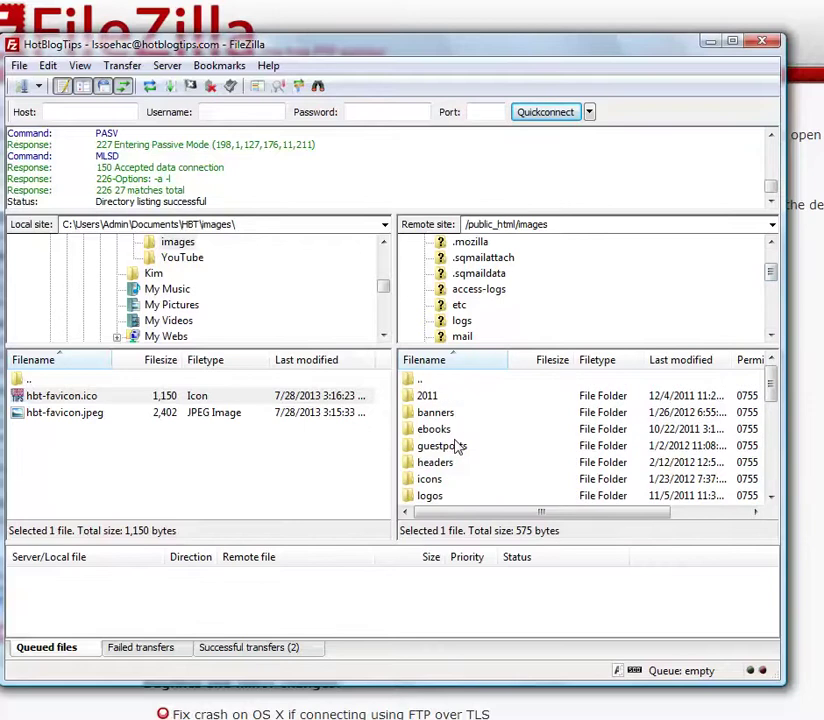
{"action": "left_click", "coordinate": [508, 290]}
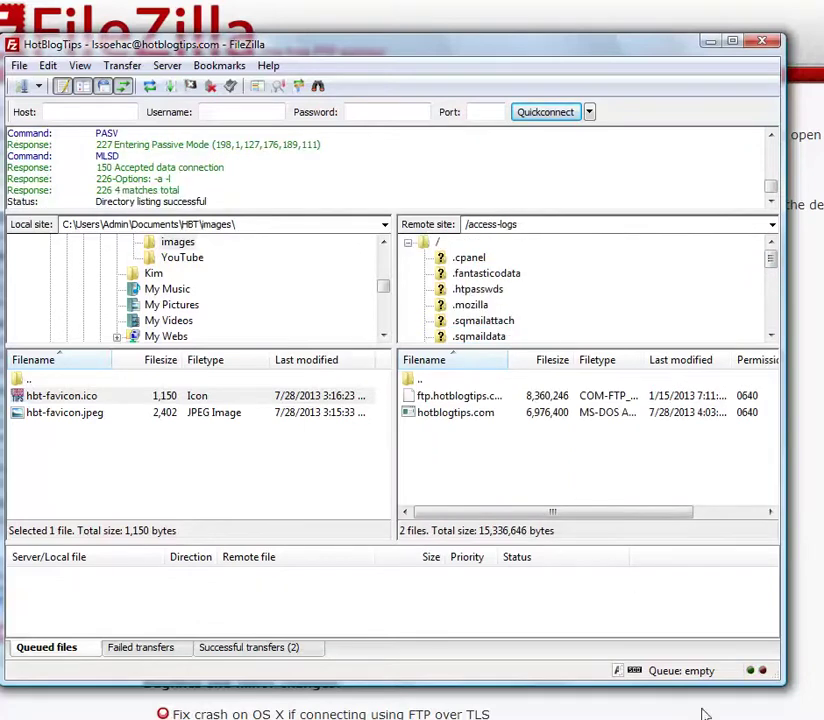
{"action": "left_click", "coordinate": [477, 288]}
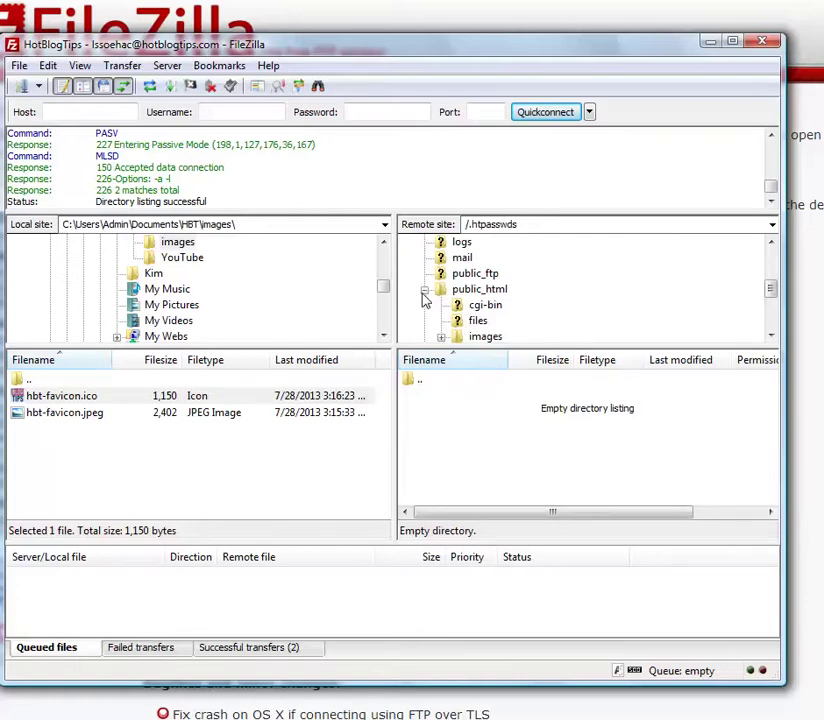
Navigate the server from public_html through wp-content/themes into the genesis theme folder
{"action": "left_click", "coordinate": [424, 290]}
{"action": "left_click", "coordinate": [480, 289]}
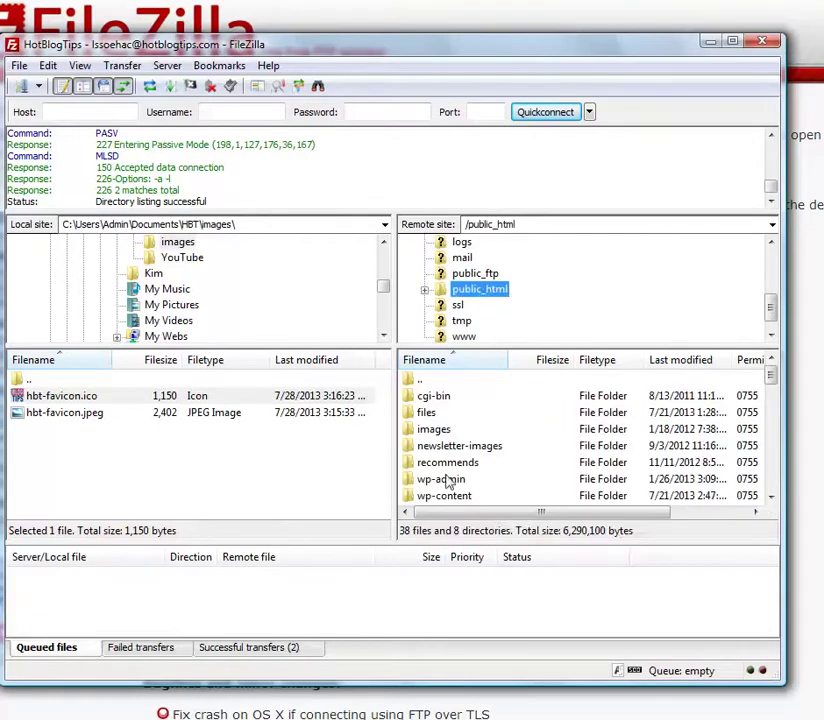
{"action": "left_click", "coordinate": [447, 480]}
{"action": "scroll", "coordinate": [440, 475], "scroll_direction": "down", "scroll_amount": 1}
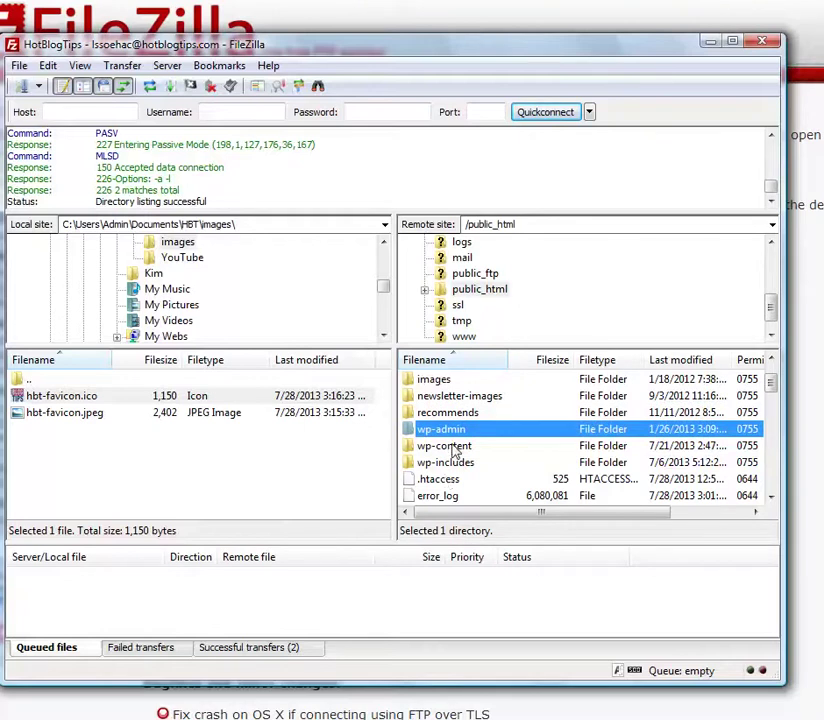
{"action": "double_click", "coordinate": [452, 446]}
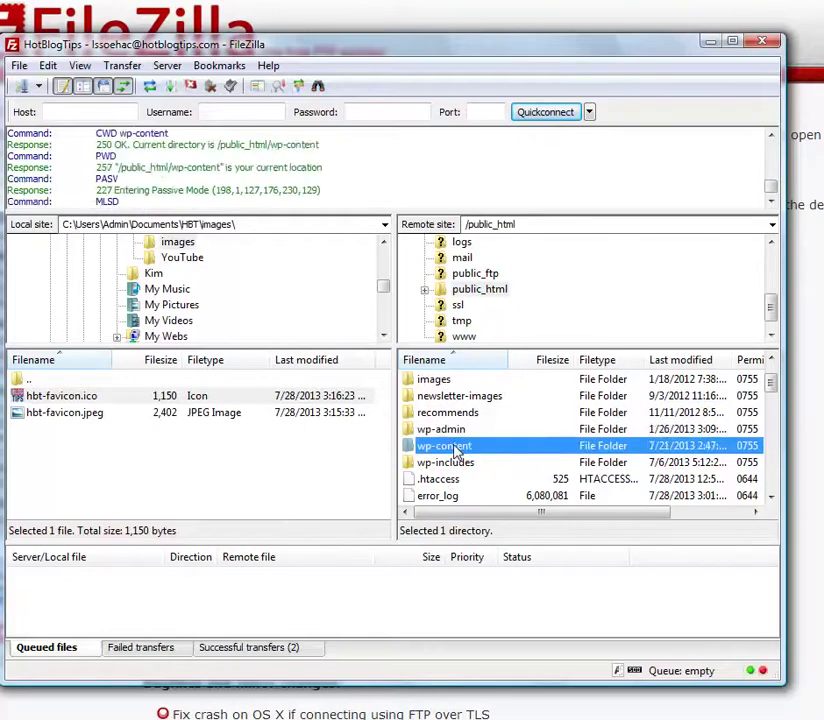
{"action": "double_click", "coordinate": [430, 462]}
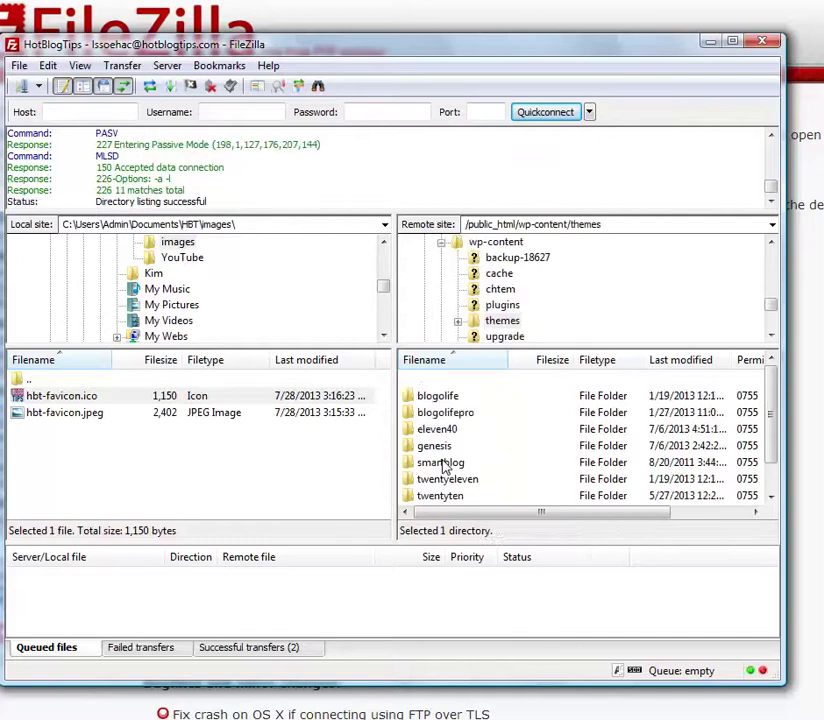
{"action": "double_click", "coordinate": [436, 446]}
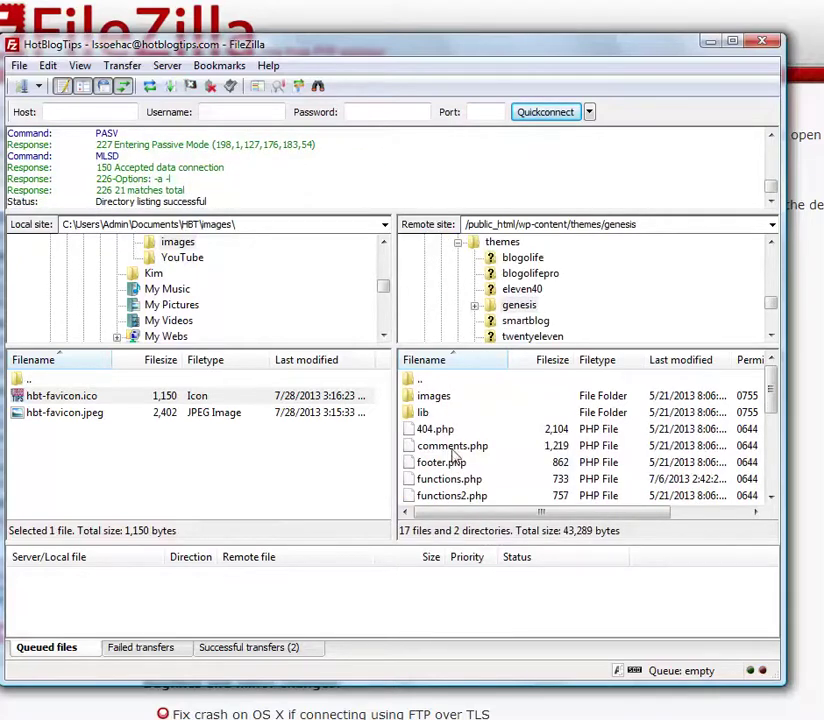
{"action": "left_click", "coordinate": [462, 447]}
{"action": "scroll", "coordinate": [482, 471], "scroll_direction": "down", "scroll_amount": 4}
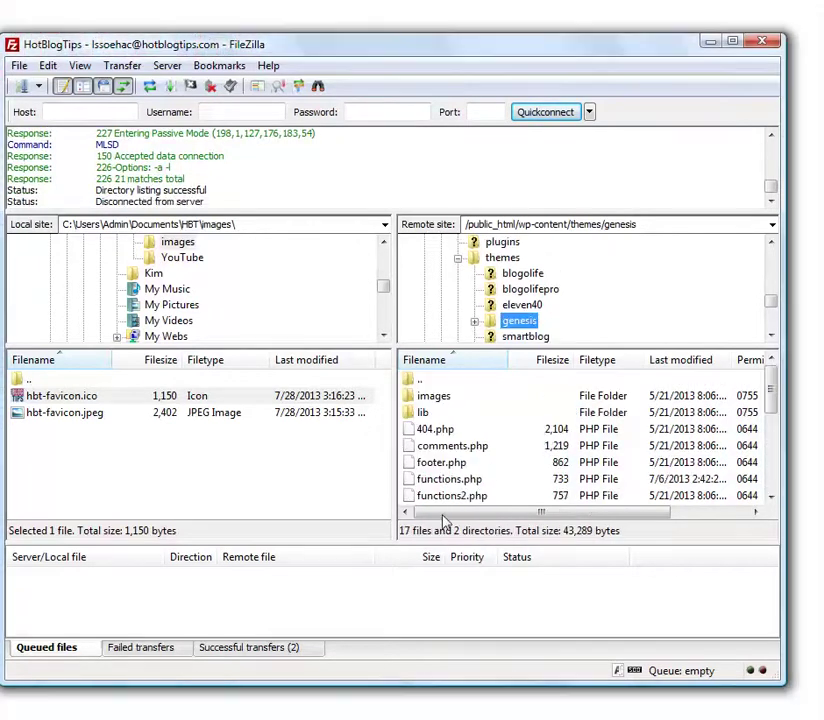
Upload hbt-favicon.ico into both the genesis/images and eleven40/images theme folders
{"action": "double_click", "coordinate": [436, 399]}
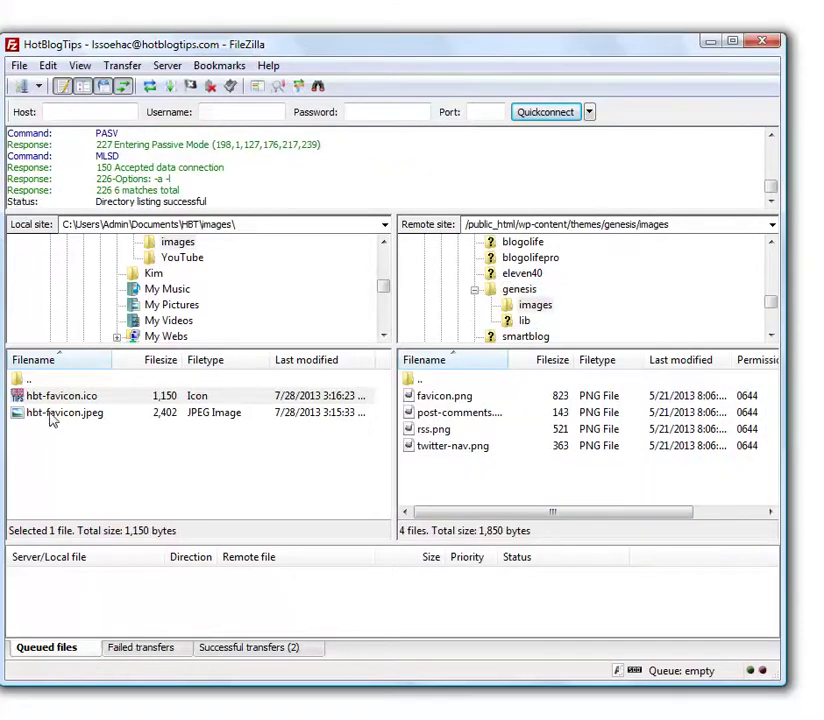
{"action": "left_click_drag", "start_coordinate": [68, 396], "coordinate": [478, 475]}
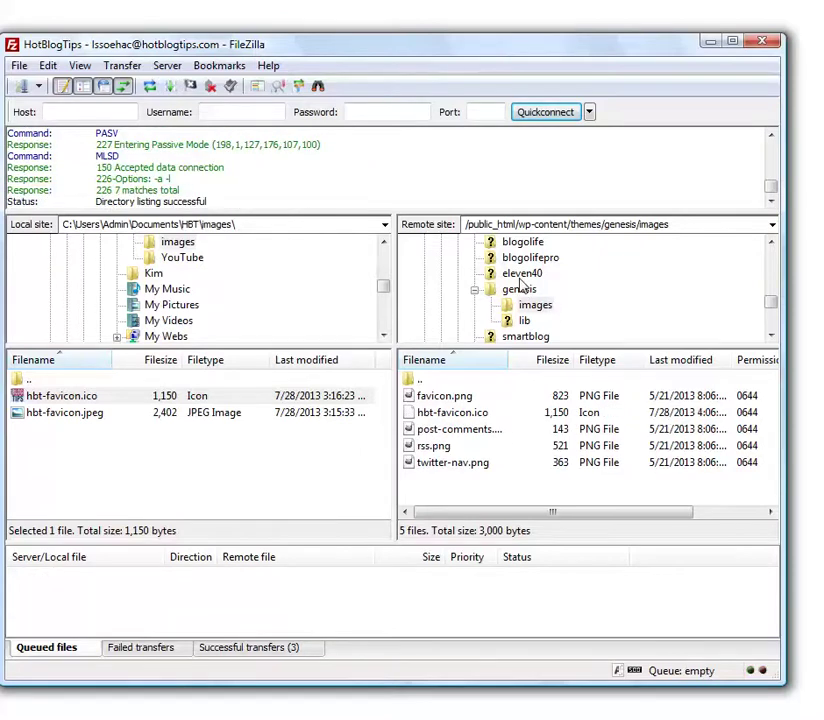
{"action": "left_click", "coordinate": [521, 275]}
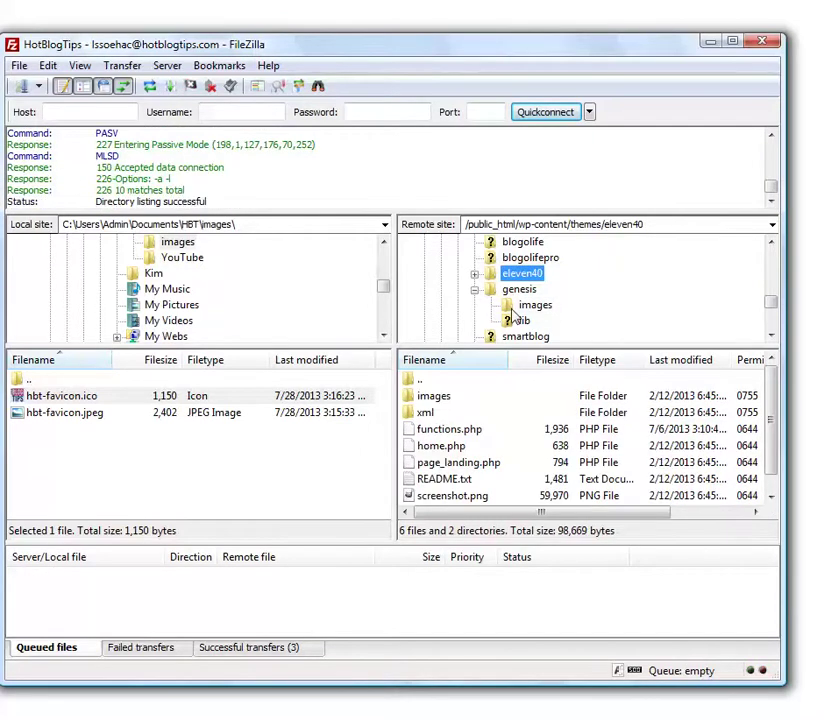
{"action": "double_click", "coordinate": [441, 399]}
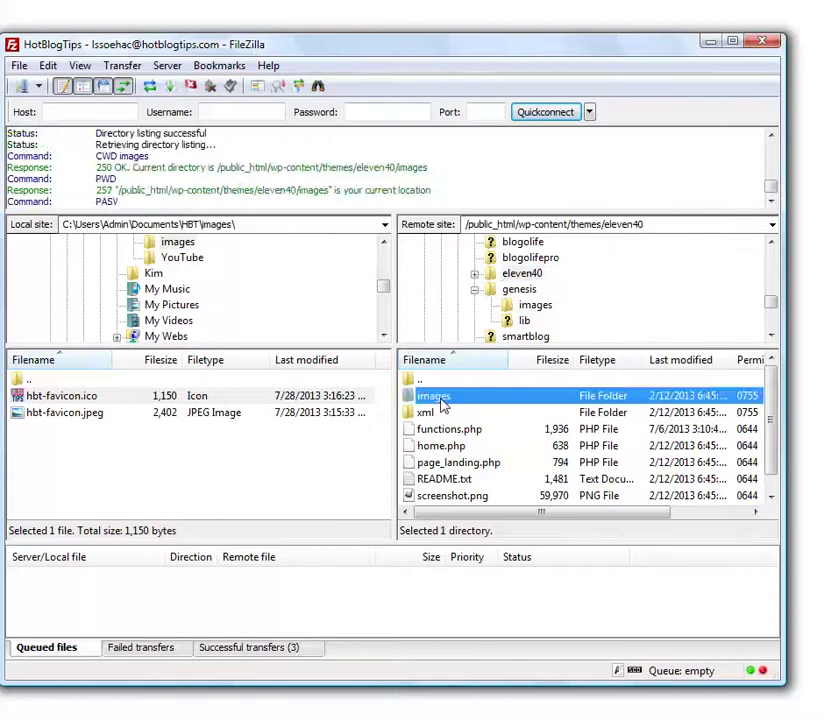
{"action": "left_click_drag", "start_coordinate": [47, 401], "coordinate": [540, 485]}
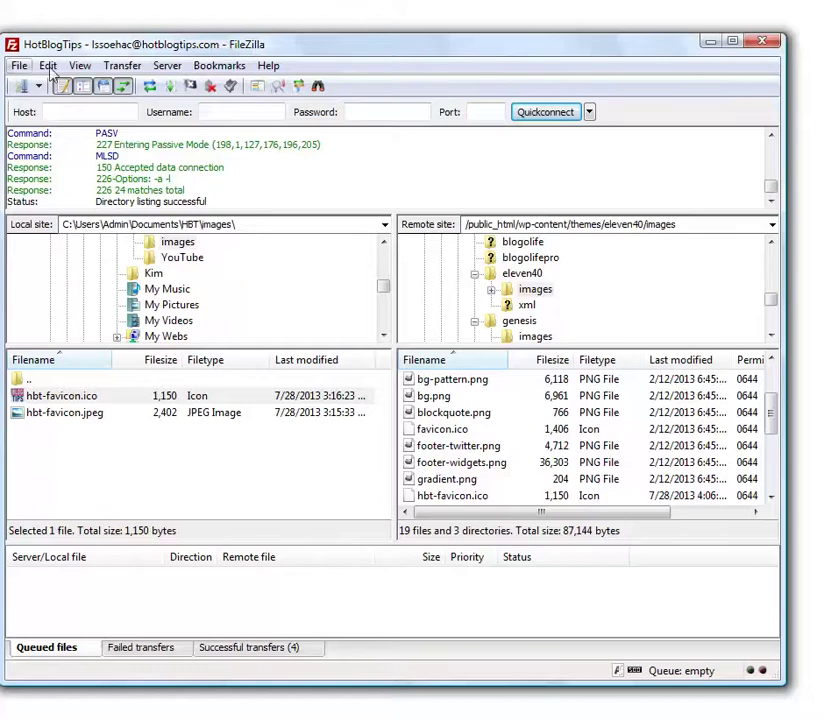
{"action": "left_click", "coordinate": [19, 65]}
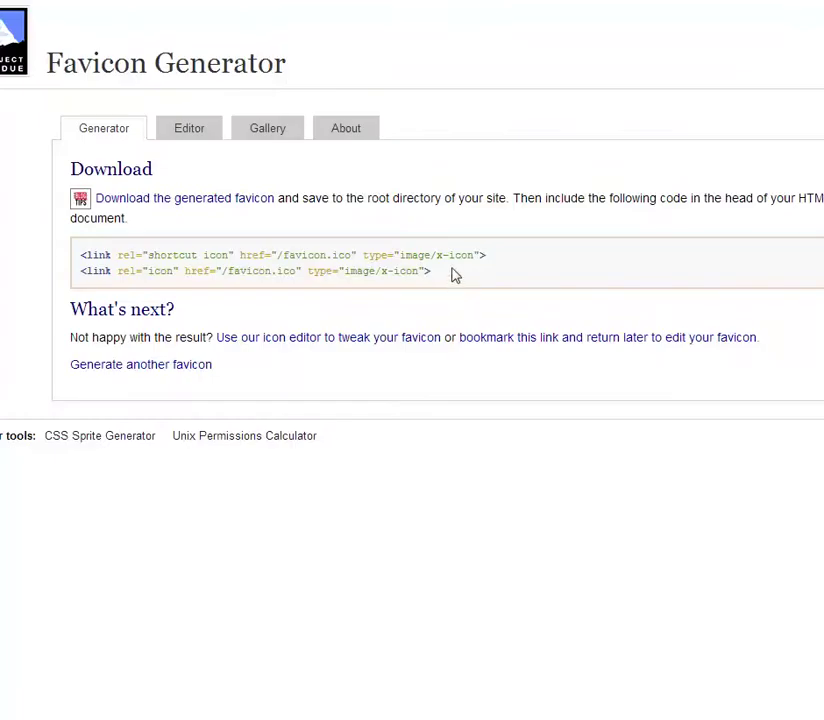
Copy the two favicon <link> code lines from the Favicon Generator Download page
{"action": "left_click_drag", "start_coordinate": [452, 273], "coordinate": [154, 243]}
{"action": "key", "text": "ctrl+c"}
{"action": "right_click", "coordinate": [160, 269]}
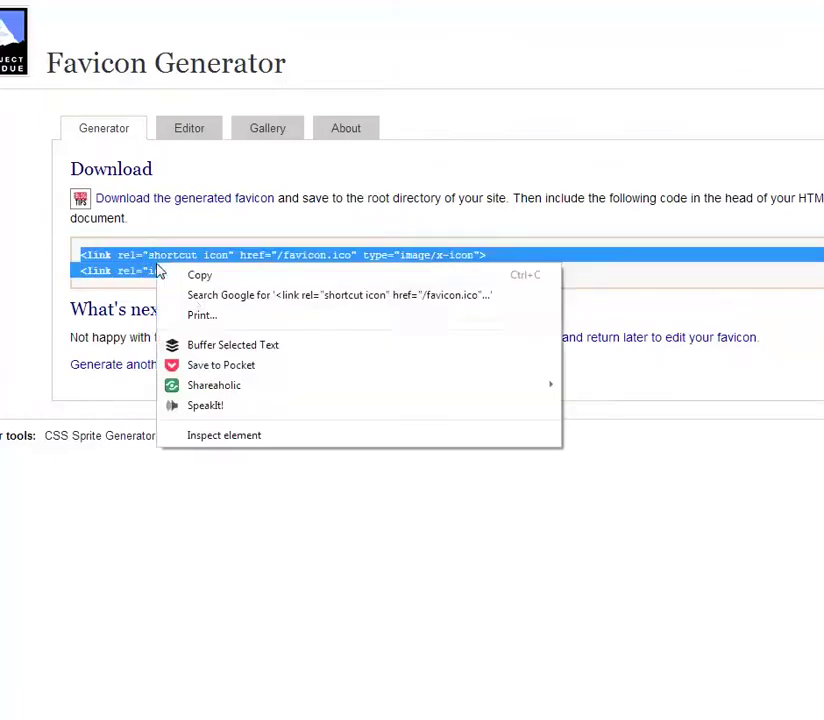
{"action": "left_click", "coordinate": [196, 276]}
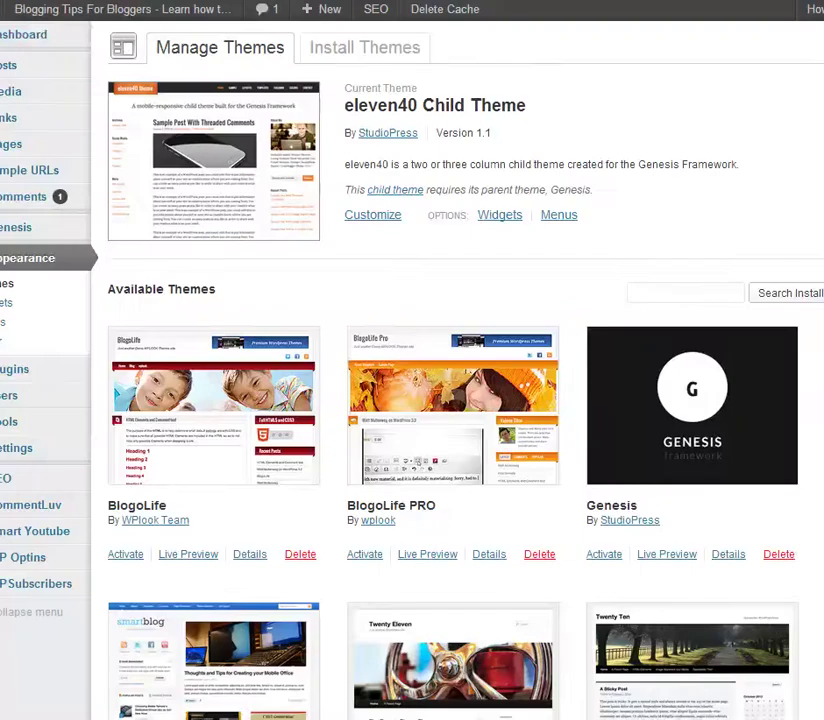
{"action": "mouse_move", "coordinate": [28, 14]}
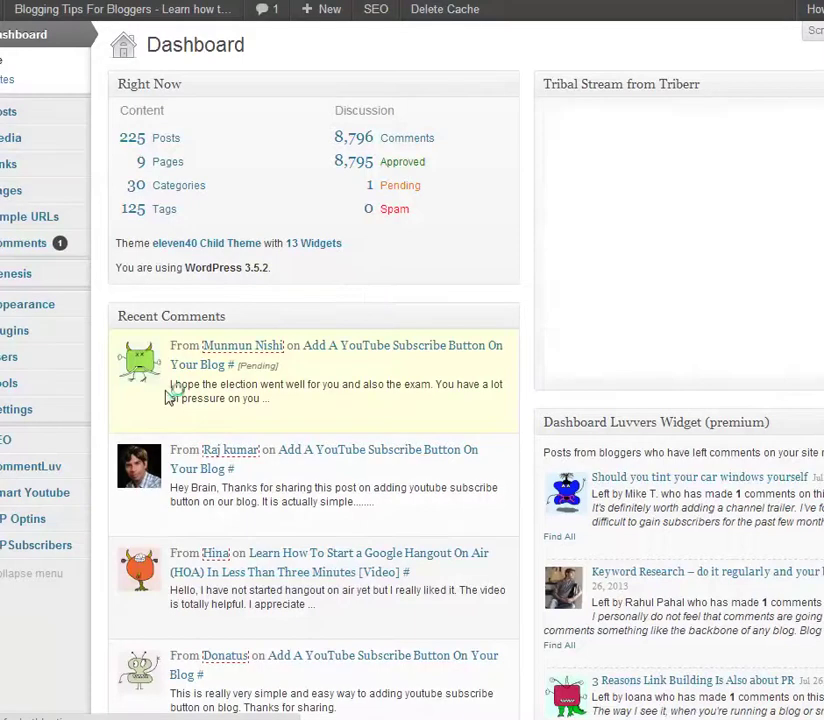
Open Appearance > Editor to show the eleven40 Child Theme style.css
{"action": "mouse_move", "coordinate": [31, 283]}
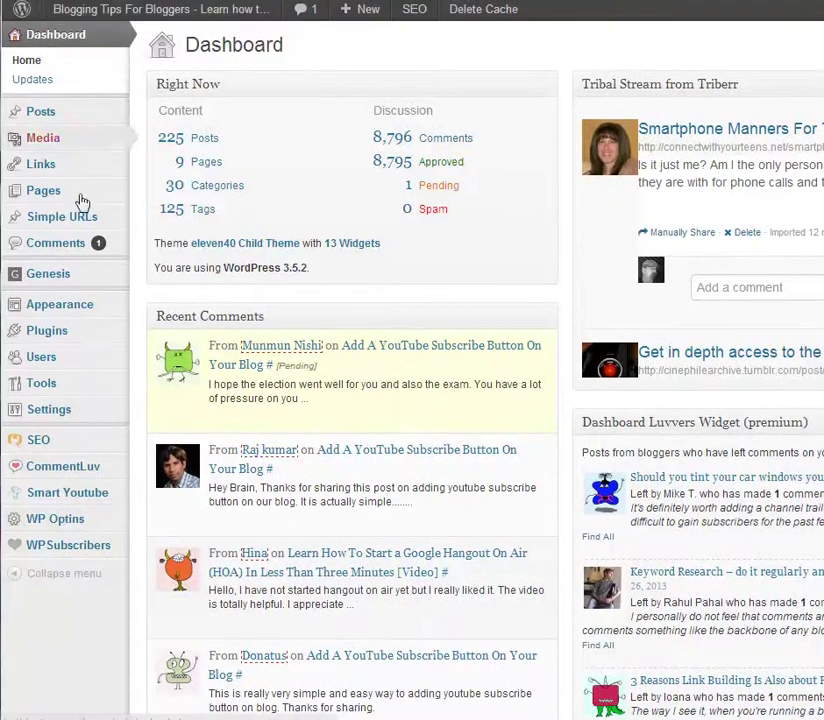
{"action": "mouse_move", "coordinate": [67, 285]}
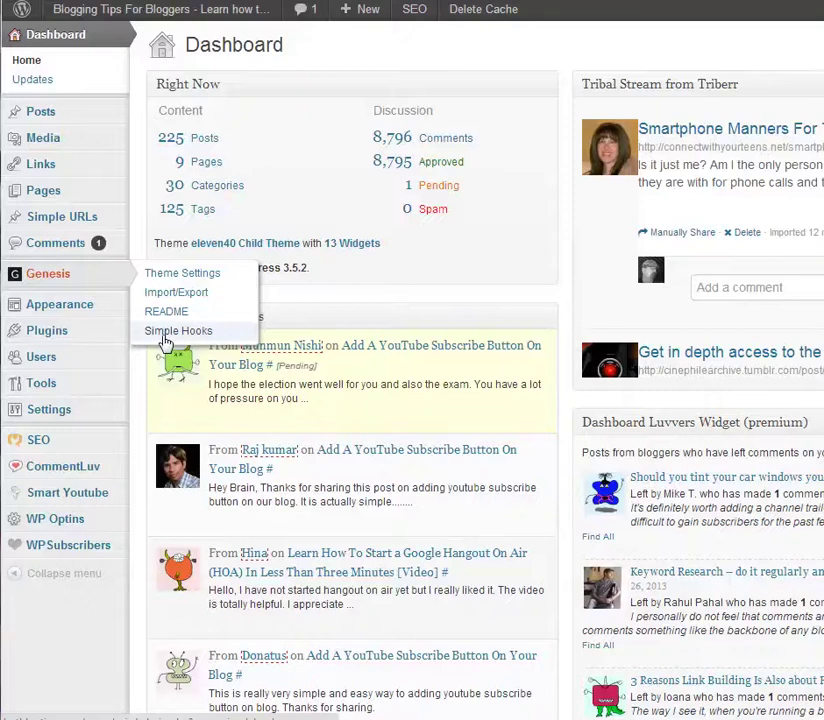
{"action": "mouse_move", "coordinate": [57, 420]}
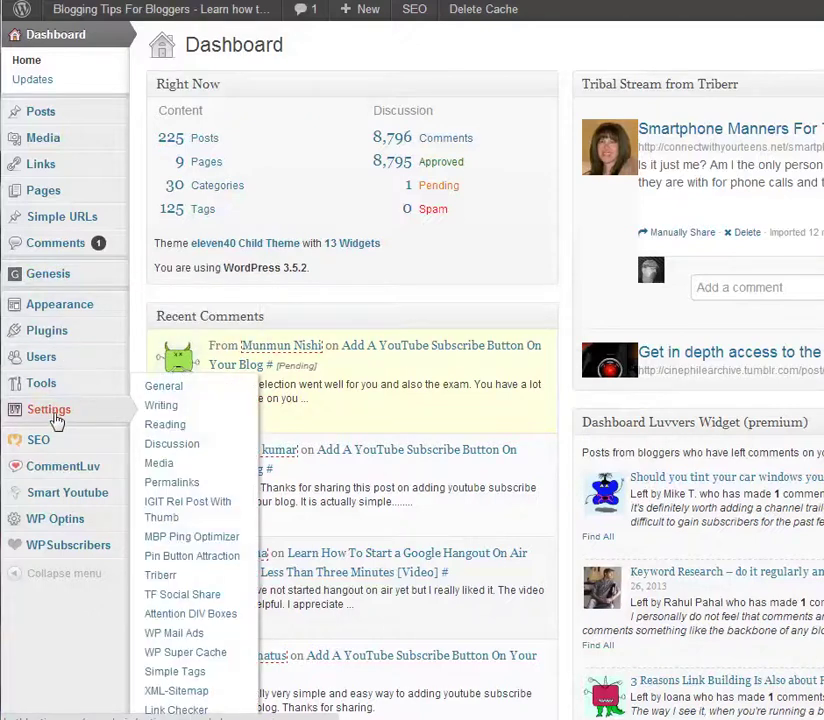
{"action": "mouse_move", "coordinate": [70, 311]}
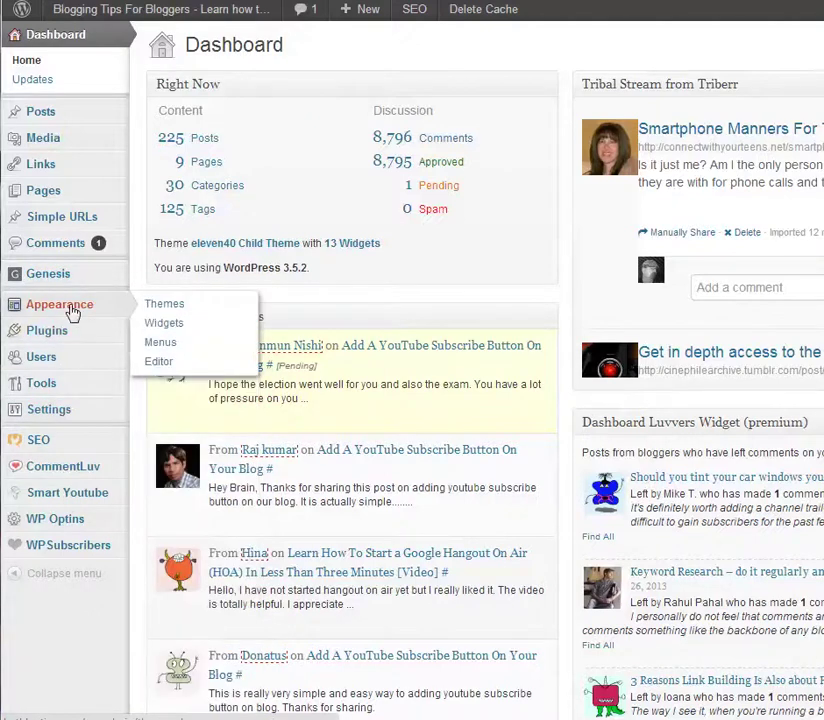
{"action": "left_click", "coordinate": [157, 364]}
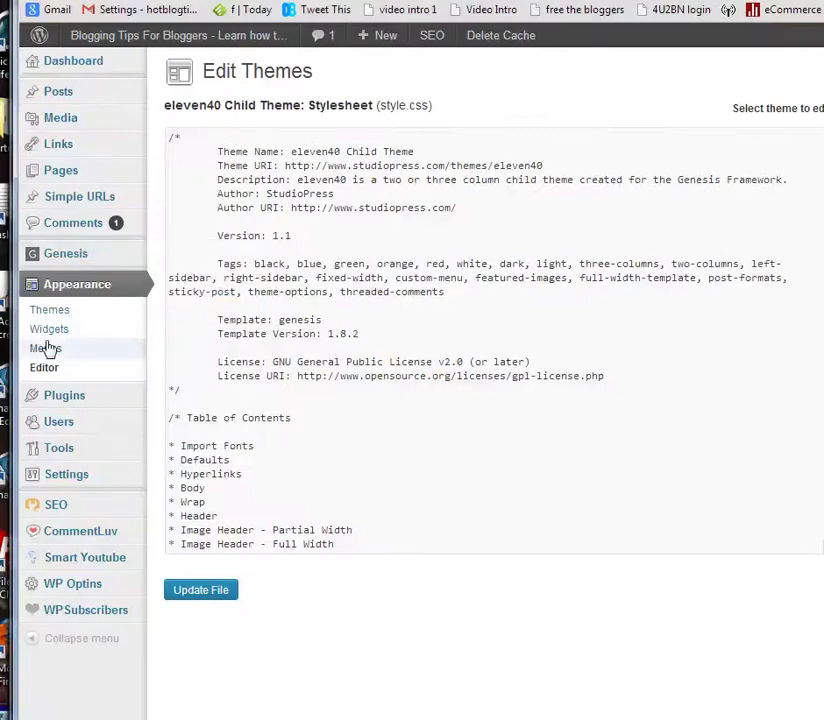
{"action": "mouse_move", "coordinate": [81, 261]}
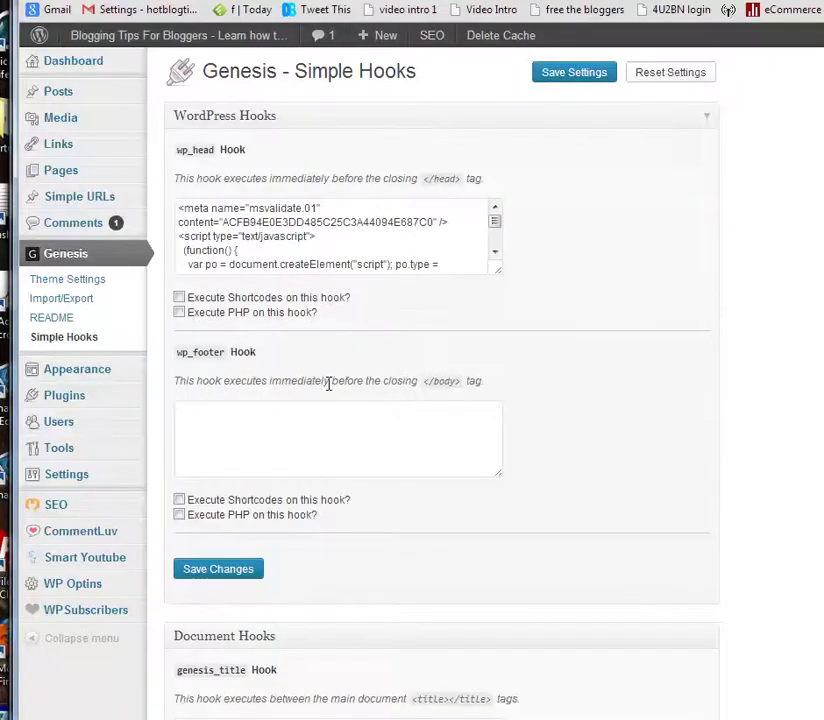
Paste the two favicon link lines into the genesis_meta hook box
{"action": "scroll", "coordinate": [335, 410], "scroll_direction": "down", "scroll_amount": 5}
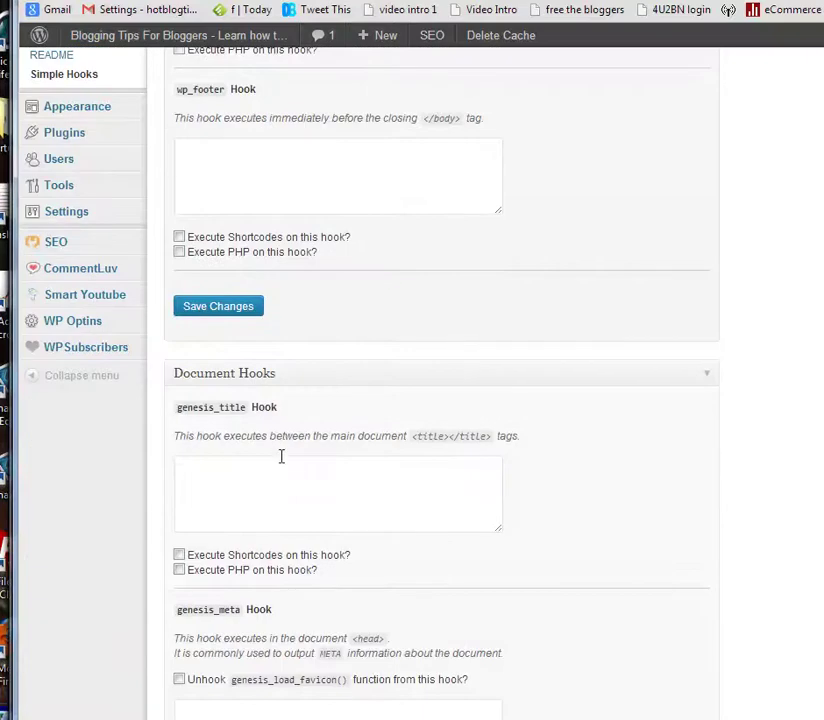
{"action": "left_click", "coordinate": [281, 458]}
{"action": "scroll", "coordinate": [281, 460], "scroll_direction": "down", "scroll_amount": 3}
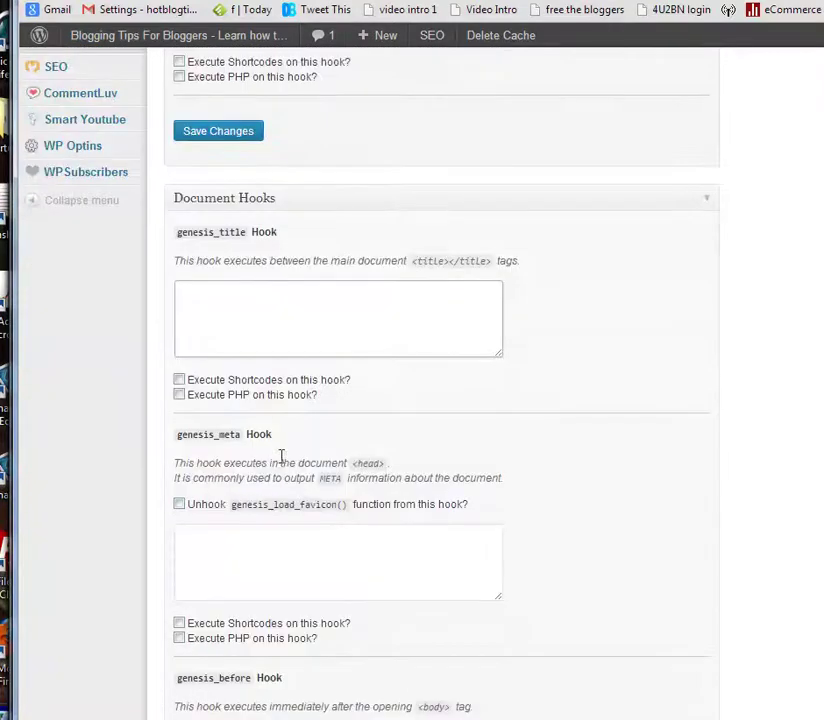
{"action": "scroll", "coordinate": [281, 513], "scroll_direction": "down", "scroll_amount": 2}
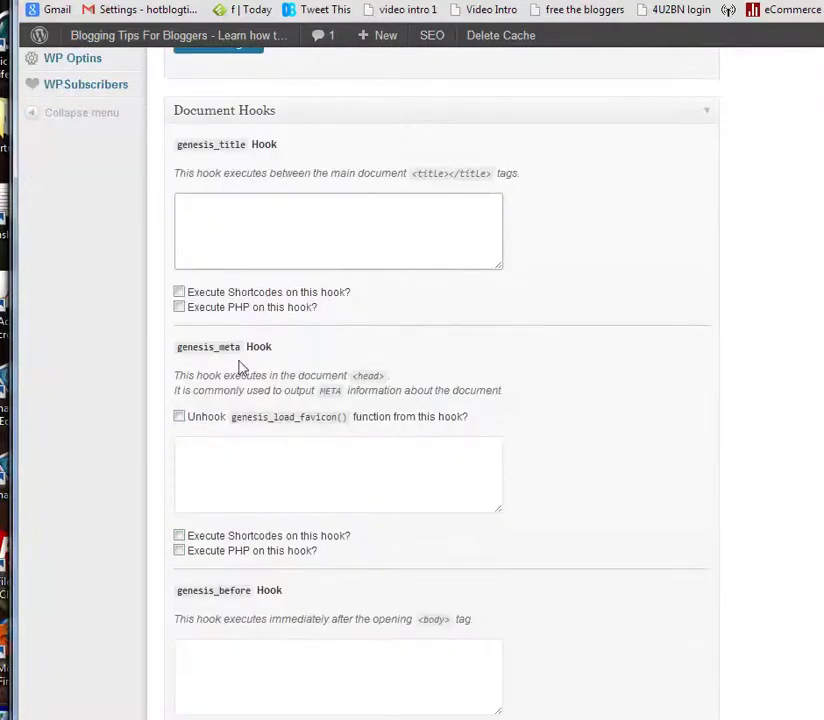
{"action": "left_click", "coordinate": [246, 479]}
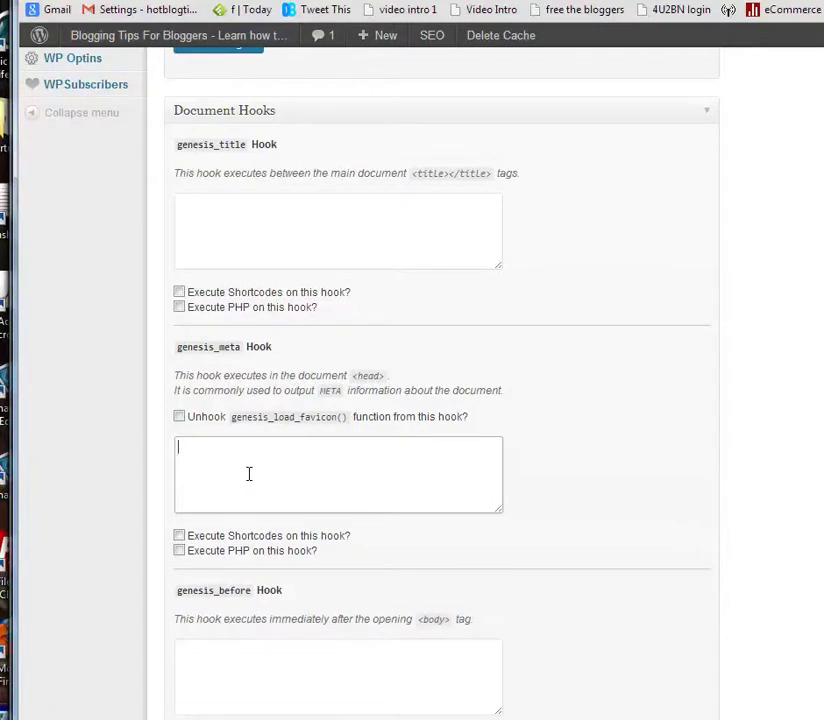
{"action": "key", "text": "ctrl+v"}
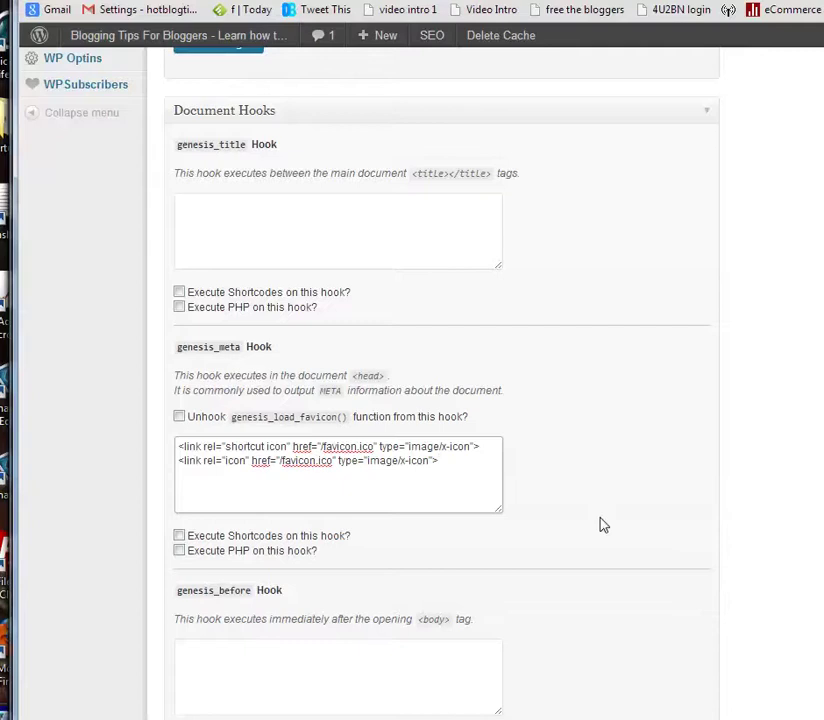
Save the Simple Hooks settings and bring up the live blog post in Chrome
{"action": "scroll", "coordinate": [657, 500], "scroll_direction": "up", "scroll_amount": 3}
{"action": "scroll", "coordinate": [658, 497], "scroll_direction": "up", "scroll_amount": 4}
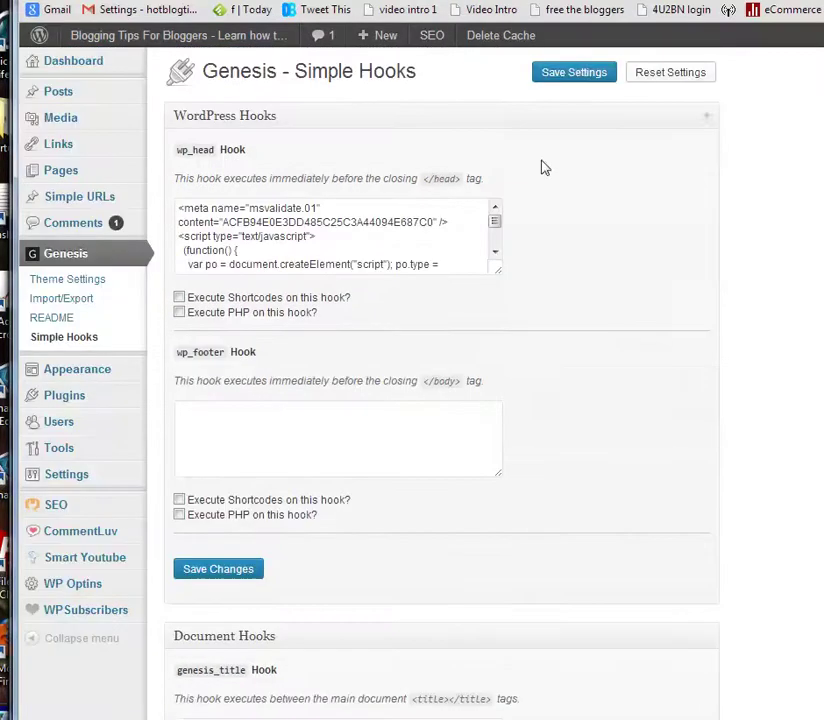
{"action": "left_click", "coordinate": [570, 72]}
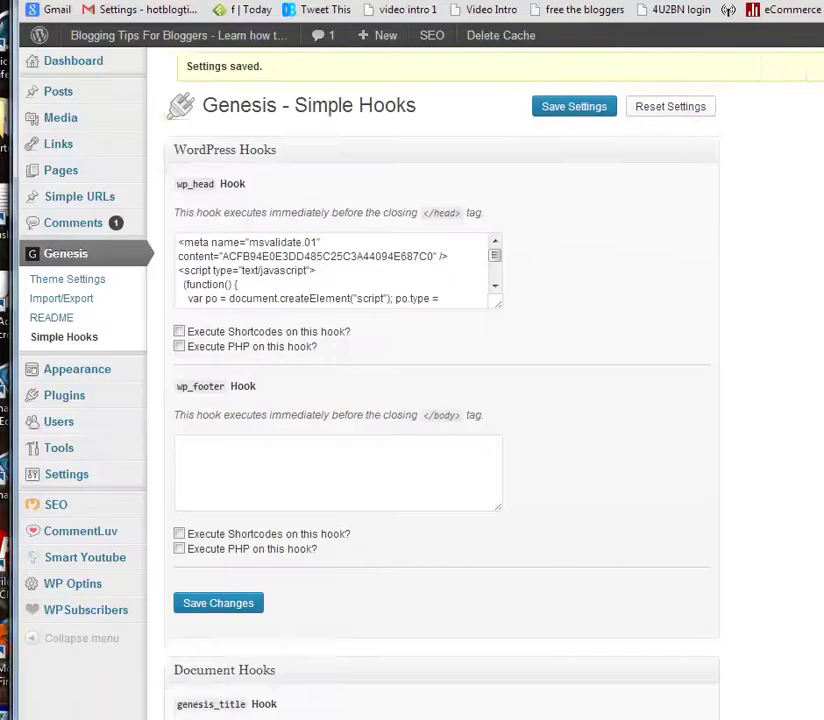
{"action": "left_click", "coordinate": [265, 688]}
Reload the 'Adding A YouTube Channel Trailer (Video)' post to pick up the favicon change
{"action": "scroll", "coordinate": [455, 294], "scroll_direction": "up", "scroll_amount": 20}
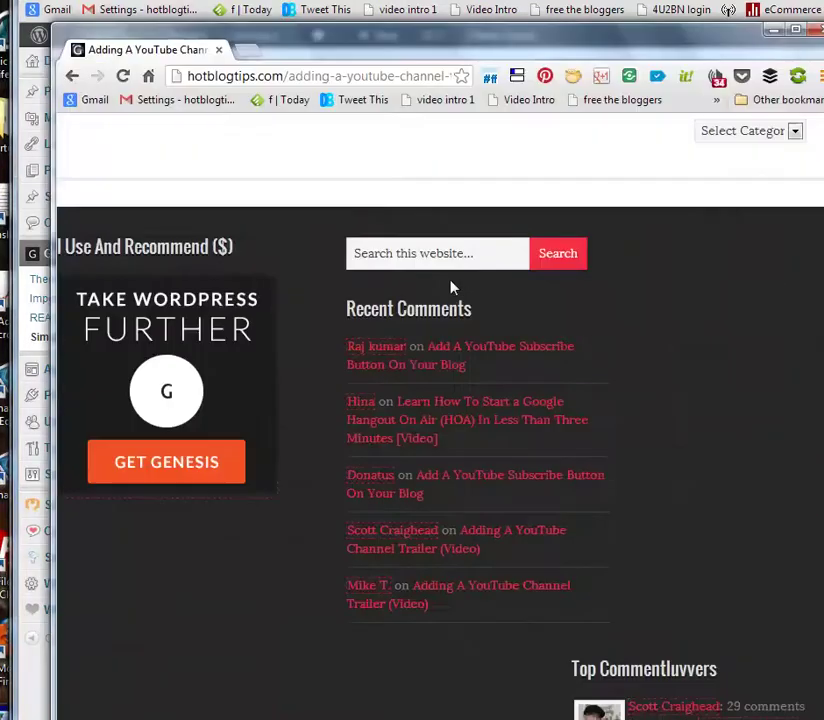
{"action": "scroll", "coordinate": [452, 288], "scroll_direction": "up", "scroll_amount": 15}
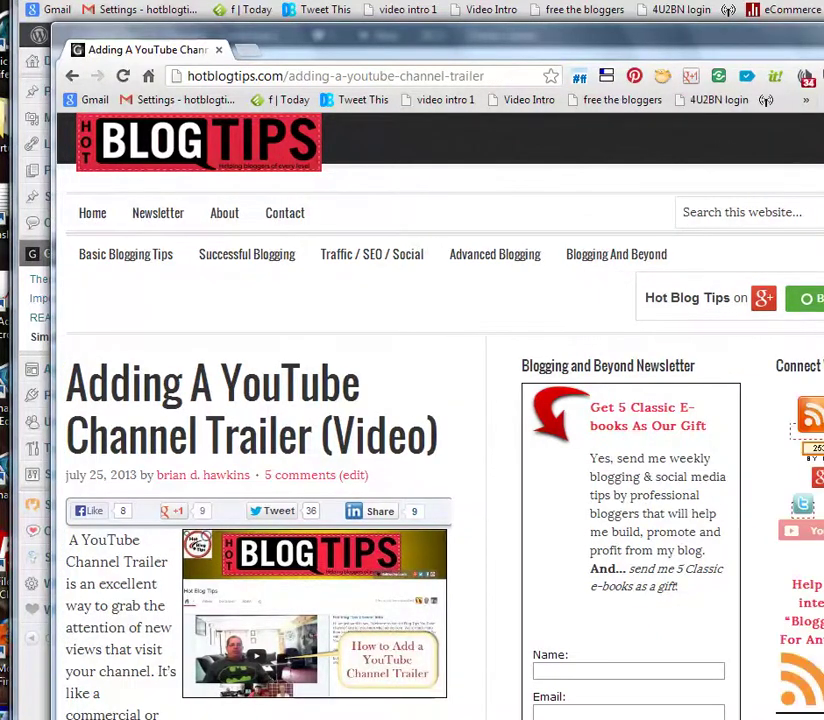
{"action": "left_click", "coordinate": [507, 77]}
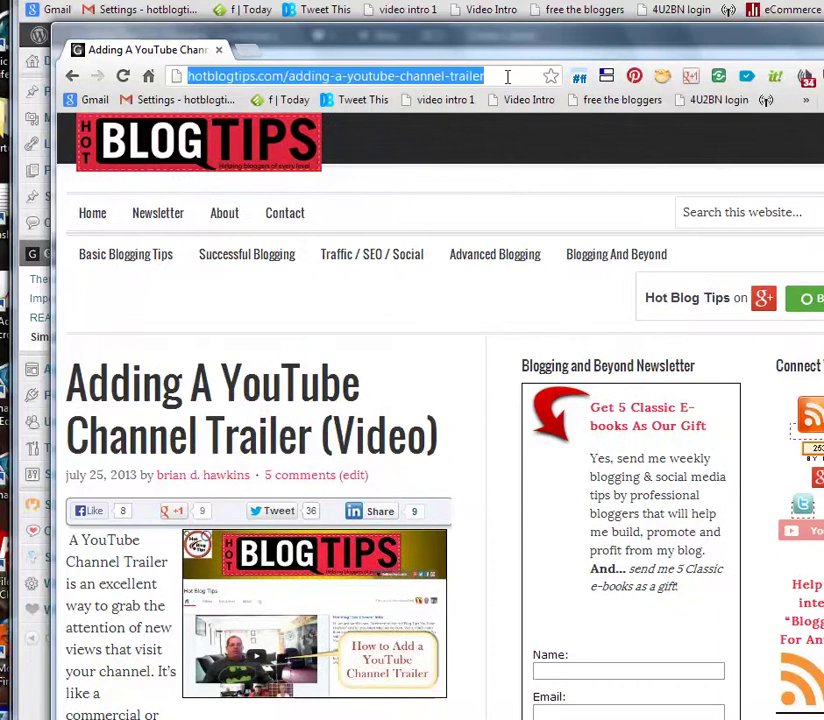
{"action": "key", "text": "Return"}
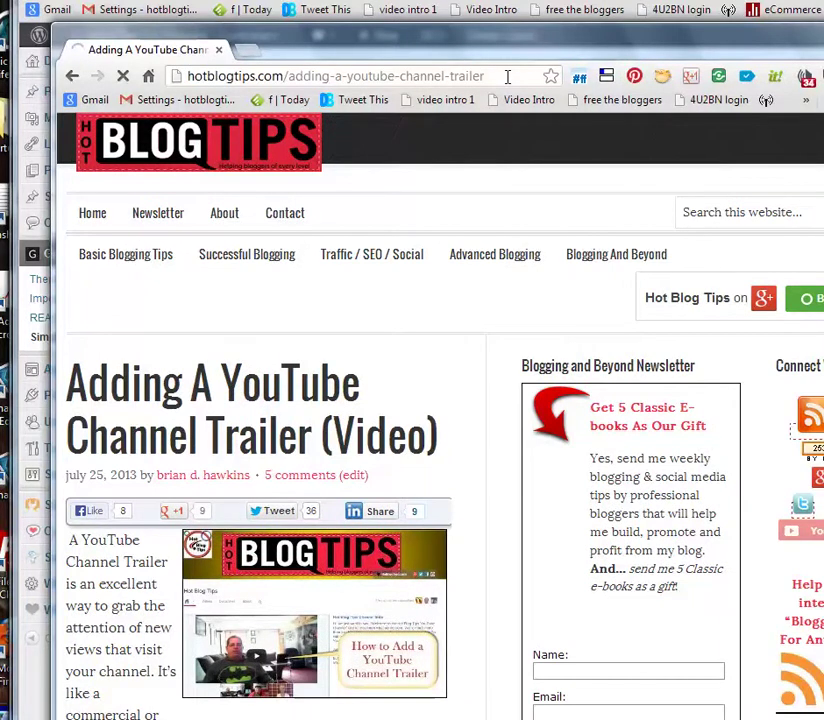